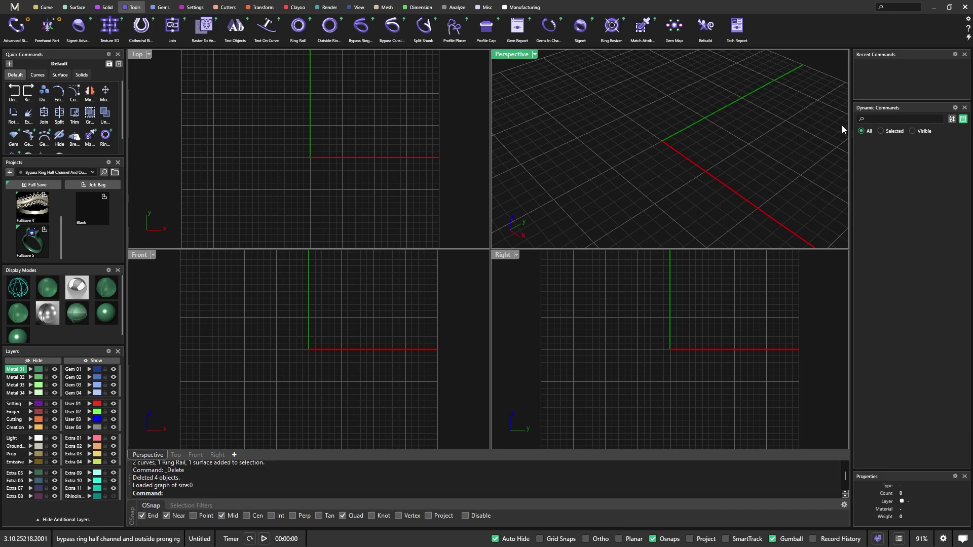
Turn off preview backfaces in the Dynamic Commands preferences
{"action": "left_click", "coordinate": [955, 109]}
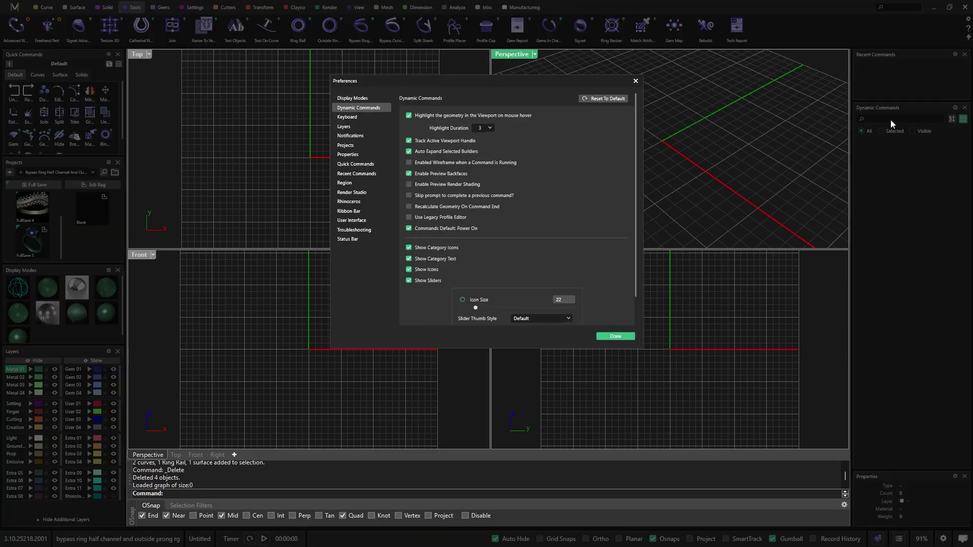
{"action": "left_click", "coordinate": [409, 173]}
{"action": "left_click", "coordinate": [636, 81]}
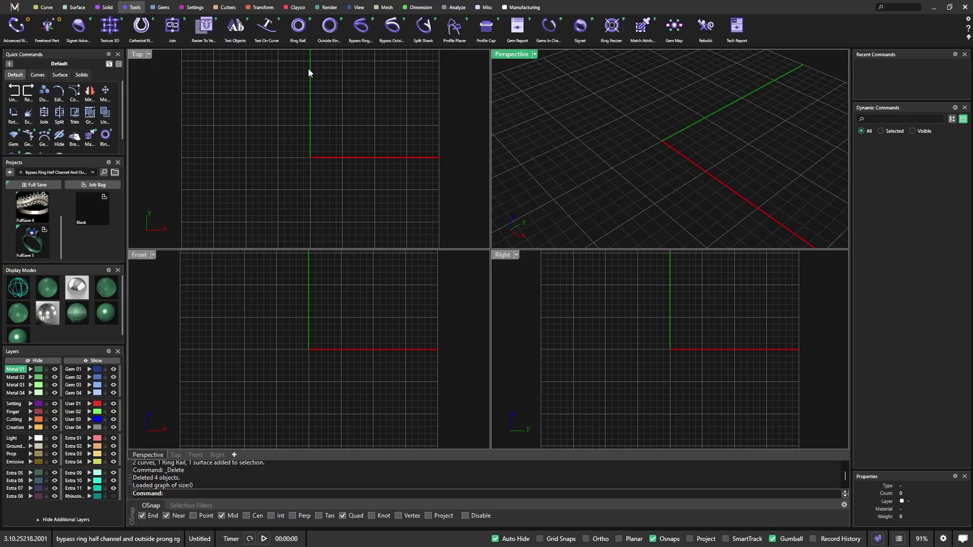
Create a US size 7 ring rail and maximize the Perspective viewport
{"action": "left_click", "coordinate": [303, 37]}
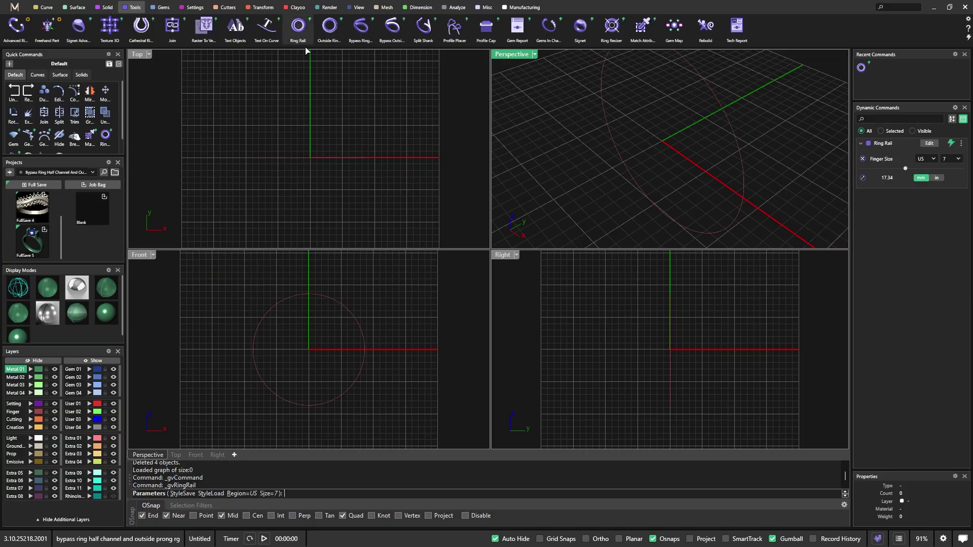
{"action": "double_click", "coordinate": [508, 55]}
{"action": "scroll", "coordinate": [460, 236], "scroll_direction": "down", "scroll_amount": 5}
{"action": "key", "text": "Return"}
{"action": "scroll", "coordinate": [491, 226], "scroll_direction": "up", "scroll_amount": 3}
{"action": "scroll", "coordinate": [486, 185], "scroll_direction": "up", "scroll_amount": 2}
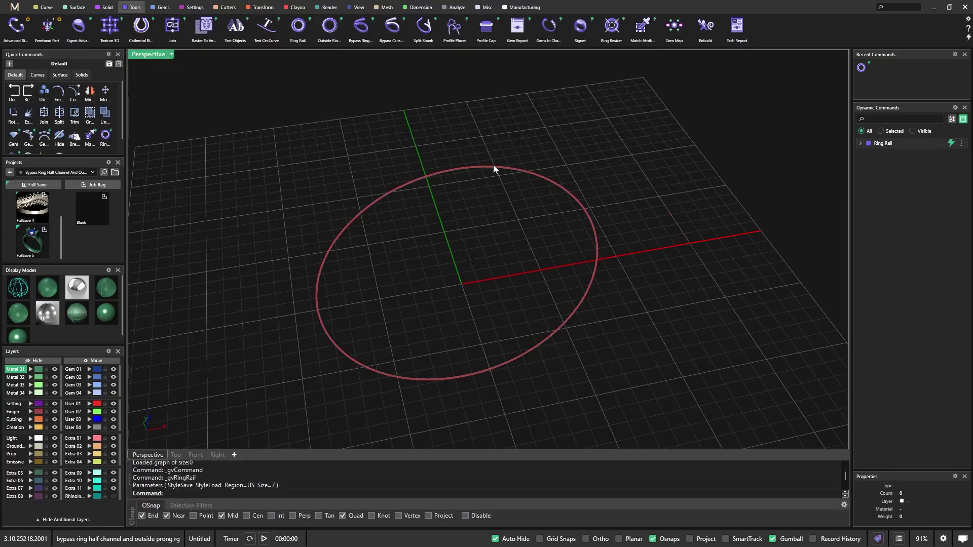
Place profiles 4 mm wide and 2 mm high at the top and bottom of the ring rail with Profile Placer
{"action": "left_click", "coordinate": [494, 165]}
{"action": "left_click", "coordinate": [455, 28]}
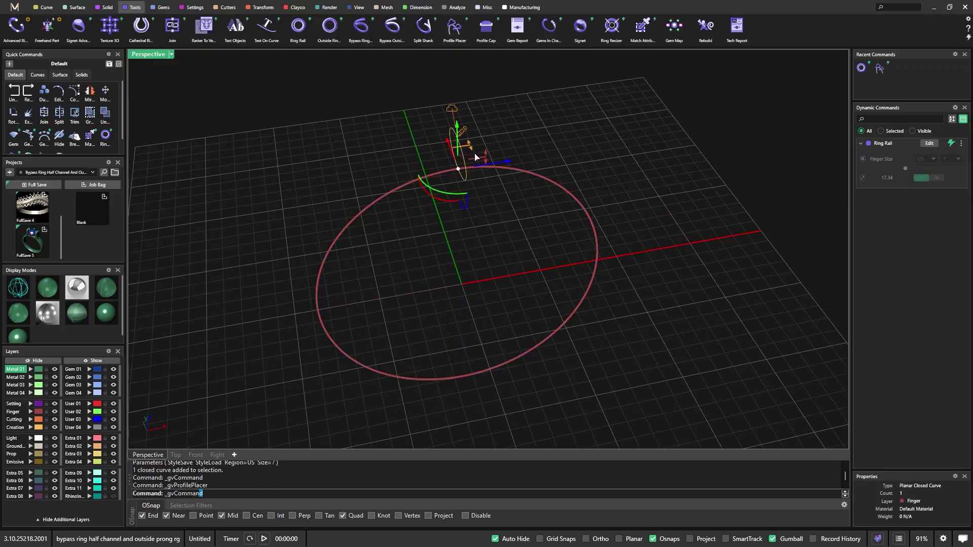
{"action": "left_click", "coordinate": [474, 378]}
{"action": "right_click_drag", "start_coordinate": [484, 341], "coordinate": [471, 256]}
{"action": "key", "text": "Return"}
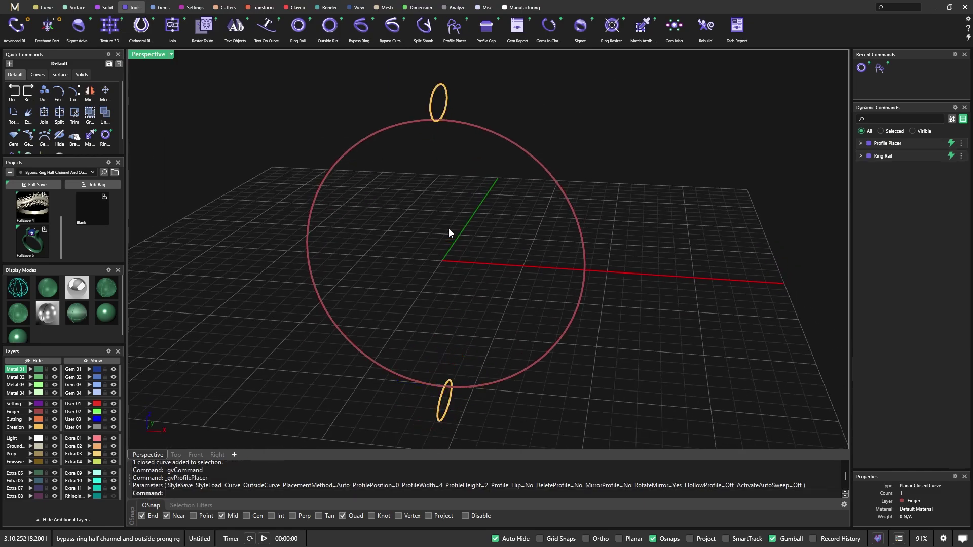
Run Sweep 1 using the ring rail as the rail and the top and bottom profiles as cross-sections
{"action": "left_click", "coordinate": [76, 7]}
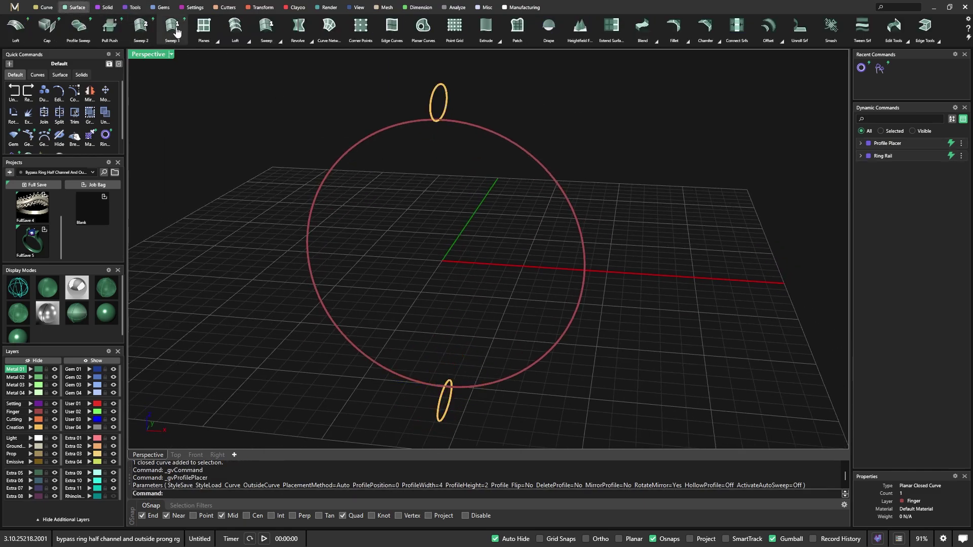
{"action": "left_click", "coordinate": [173, 26]}
{"action": "left_click", "coordinate": [478, 129]}
{"action": "left_click", "coordinate": [447, 112]}
{"action": "left_click", "coordinate": [443, 403]}
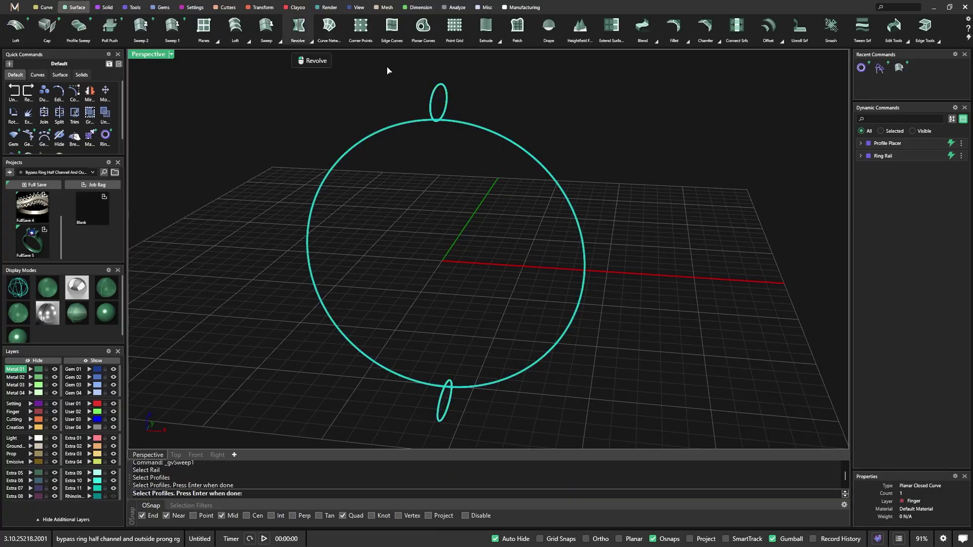
{"action": "mouse_move", "coordinate": [920, 143]}
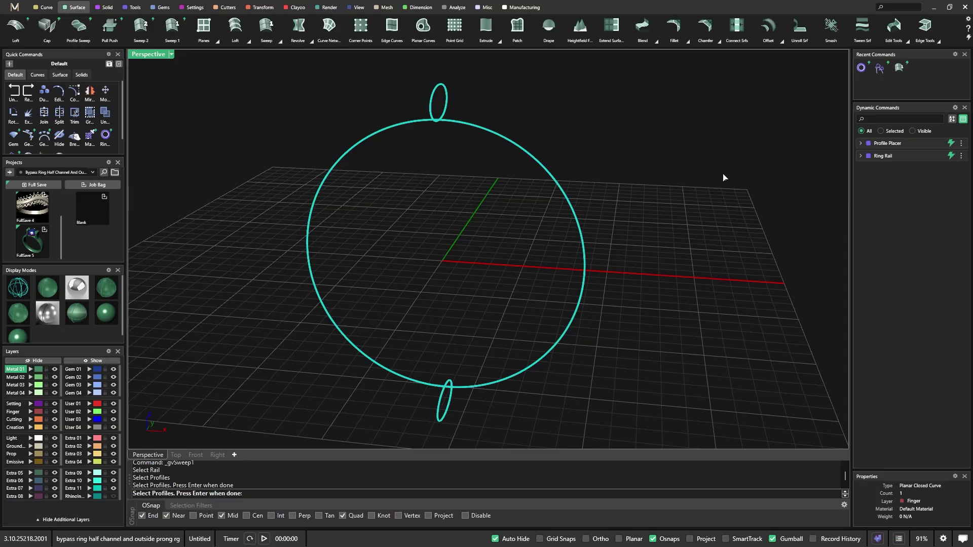
{"action": "scroll", "coordinate": [541, 240], "scroll_direction": "down", "scroll_amount": 2}
{"action": "right_click_drag", "start_coordinate": [543, 243], "coordinate": [585, 266]}
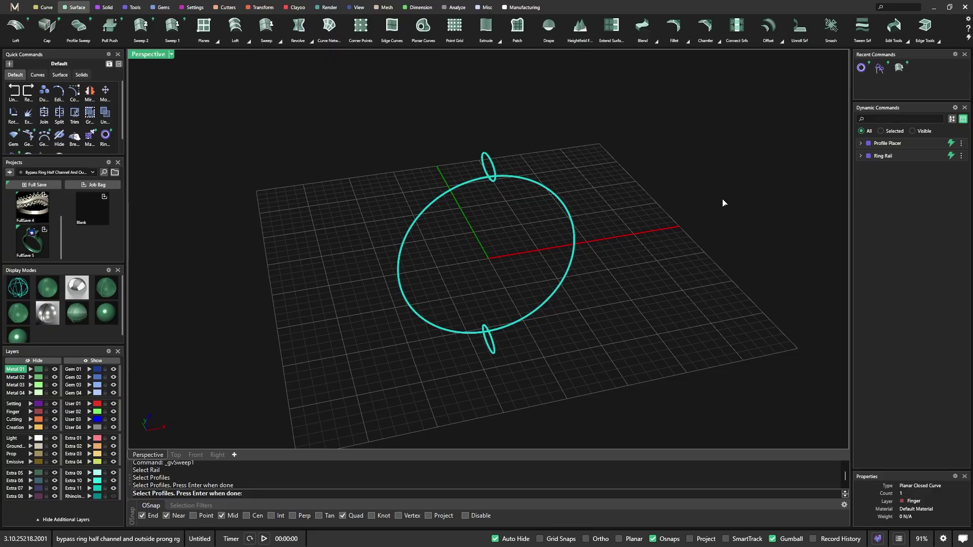
{"action": "key", "text": "Return"}
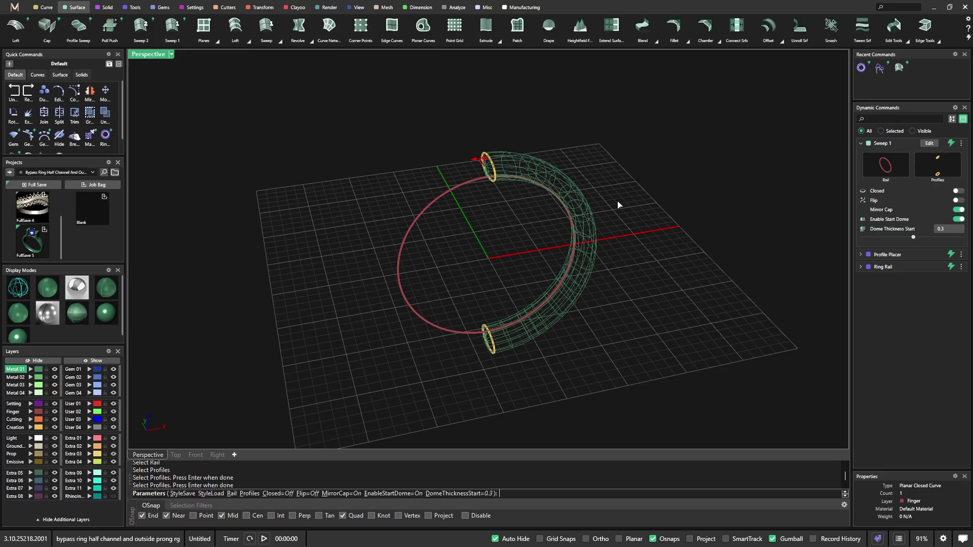
Turn off Mirror Cap and both the start and end domes, switch the viewport to shaded display, and finish the sweep
{"action": "left_click", "coordinate": [957, 209]}
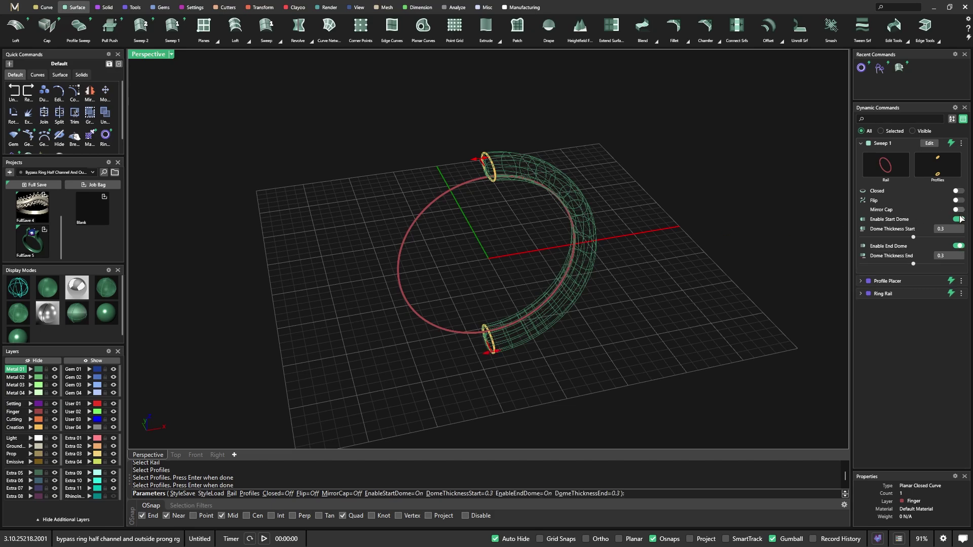
{"action": "left_click", "coordinate": [958, 219]}
{"action": "left_click", "coordinate": [958, 228]}
{"action": "mouse_move", "coordinate": [547, 292]}
{"action": "right_mouse_down"}
{"action": "mouse_move", "coordinate": [558, 291]}
{"action": "mouse_move", "coordinate": [575, 256]}
{"action": "mouse_move", "coordinate": [385, 235]}
{"action": "right_mouse_up"}
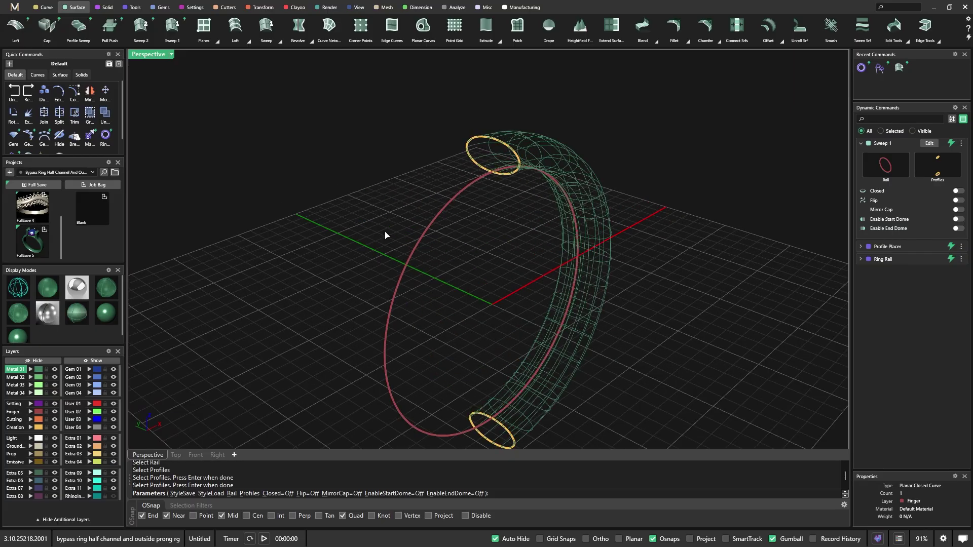
{"action": "left_click", "coordinate": [48, 289]}
{"action": "right_click_drag", "start_coordinate": [470, 252], "coordinate": [458, 258]}
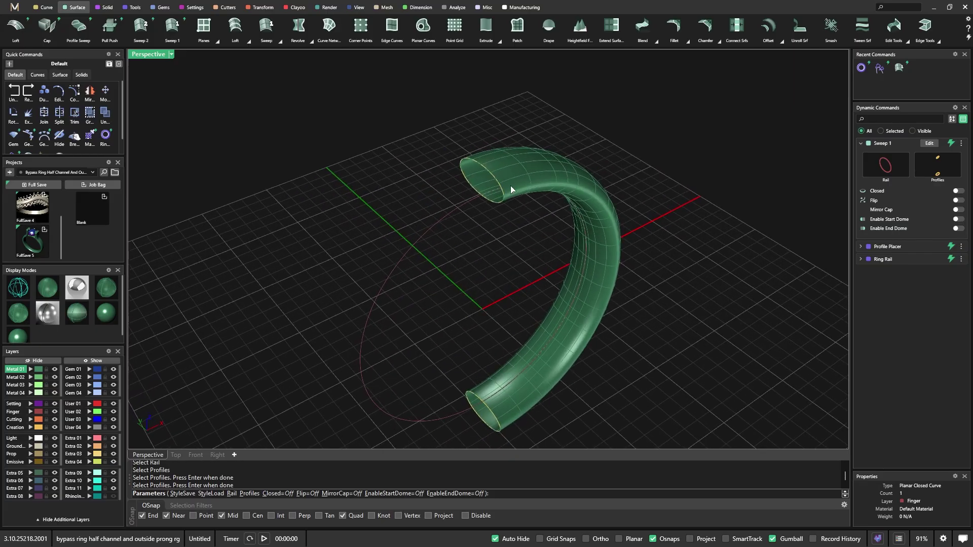
{"action": "right_click_drag", "start_coordinate": [517, 321], "coordinate": [522, 299]}
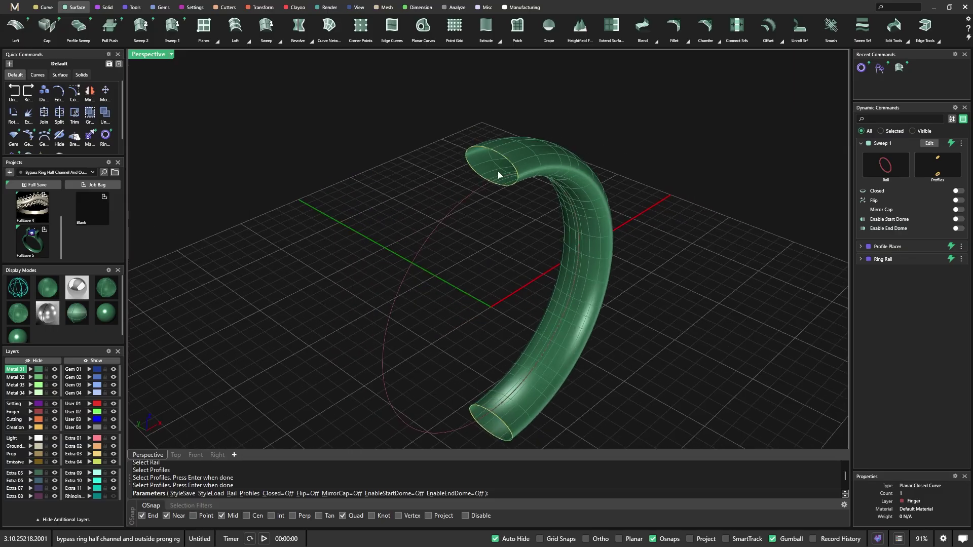
{"action": "key", "text": "Return"}
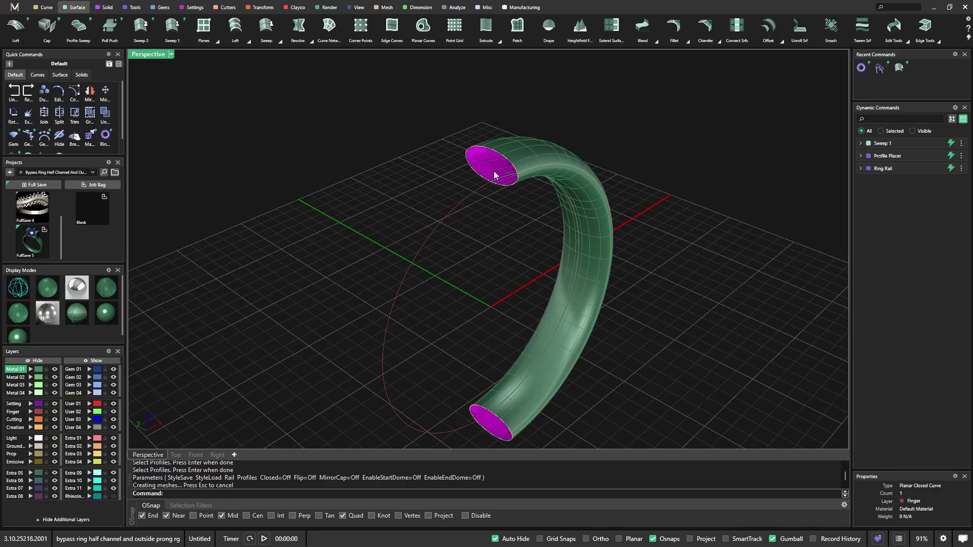
Set the Shaded display mode's backface settings to Use front face settings in Rhino Options
{"action": "right_click", "coordinate": [181, 494]}
{"action": "left_click", "coordinate": [223, 419]}
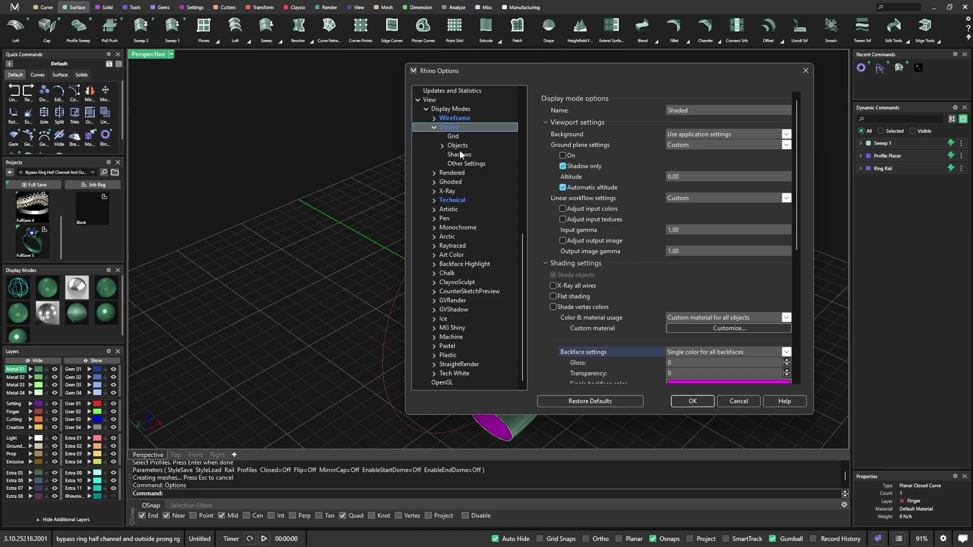
{"action": "scroll", "coordinate": [726, 330], "scroll_direction": "down", "scroll_amount": 1}
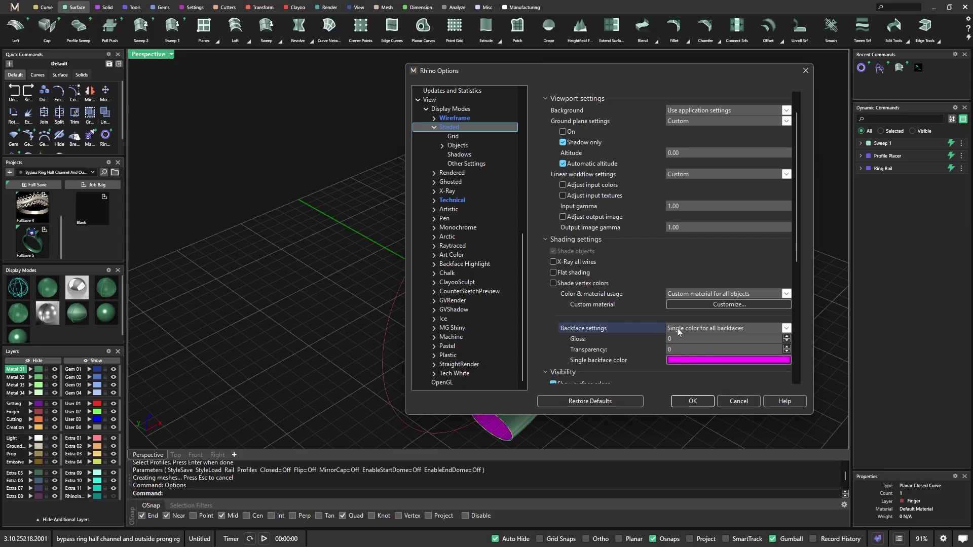
{"action": "left_click", "coordinate": [778, 329]}
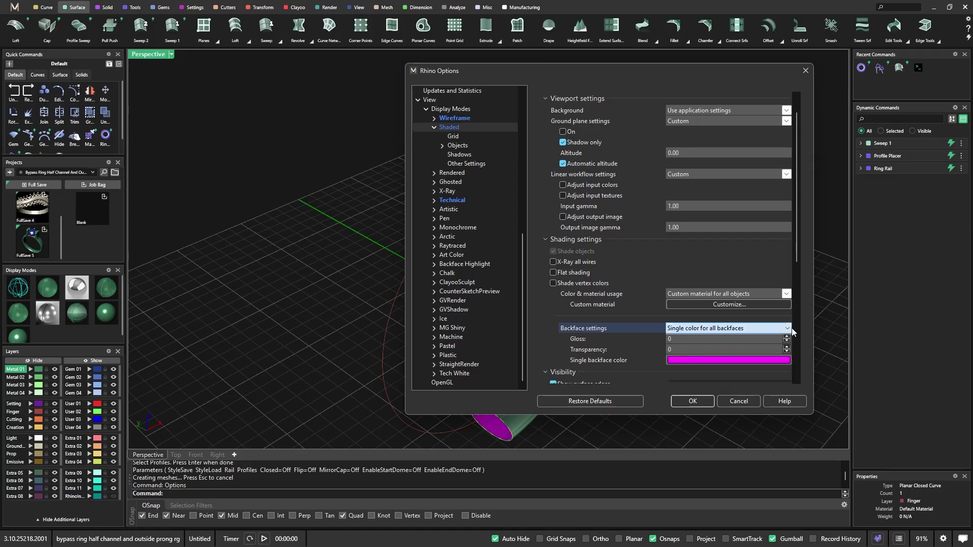
{"action": "left_click", "coordinate": [688, 341]}
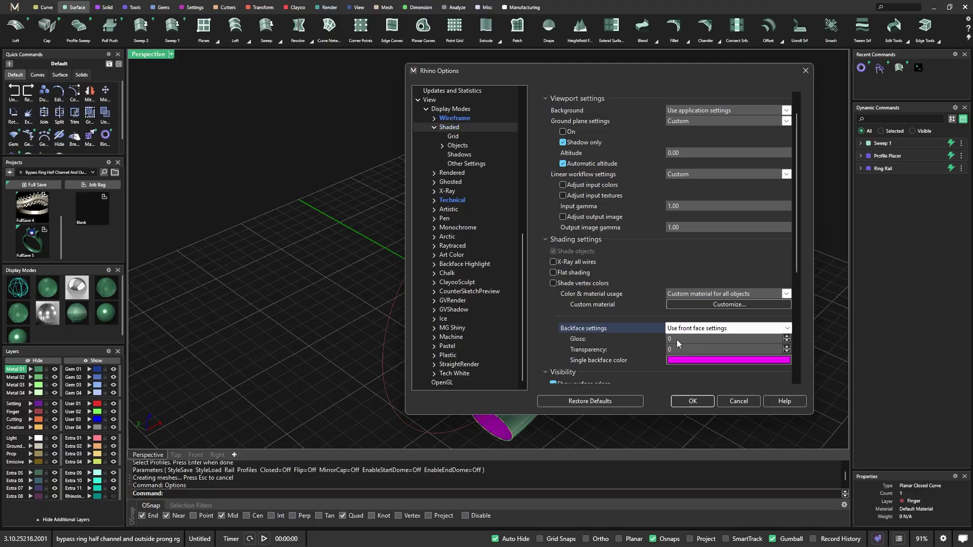
{"action": "left_click", "coordinate": [691, 401]}
Check the normal directions of the swept half-ring surface with the Dir command
{"action": "mouse_move", "coordinate": [522, 269]}
{"action": "right_mouse_down"}
{"action": "mouse_move", "coordinate": [563, 271]}
{"action": "mouse_move", "coordinate": [519, 270]}
{"action": "right_mouse_up"}
{"action": "scroll", "coordinate": [505, 177], "scroll_direction": "up", "scroll_amount": 3}
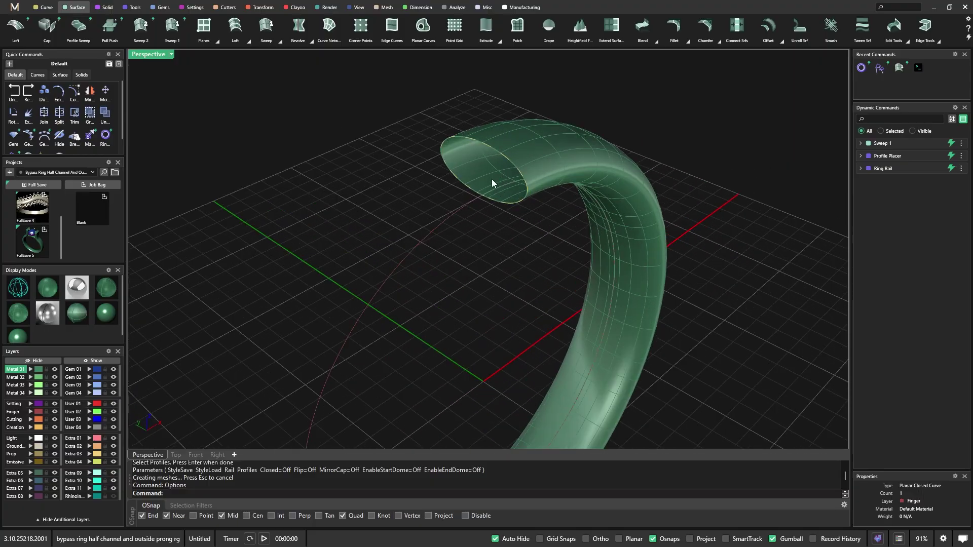
{"action": "left_click", "coordinate": [492, 178]}
{"action": "left_click", "coordinate": [407, 151]}
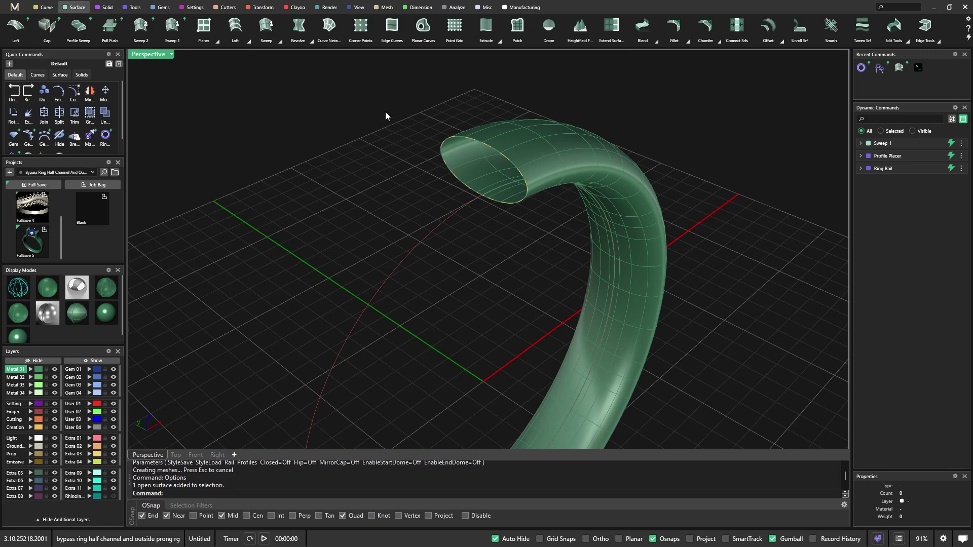
{"action": "right_click_drag", "start_coordinate": [395, 135], "coordinate": [405, 186]}
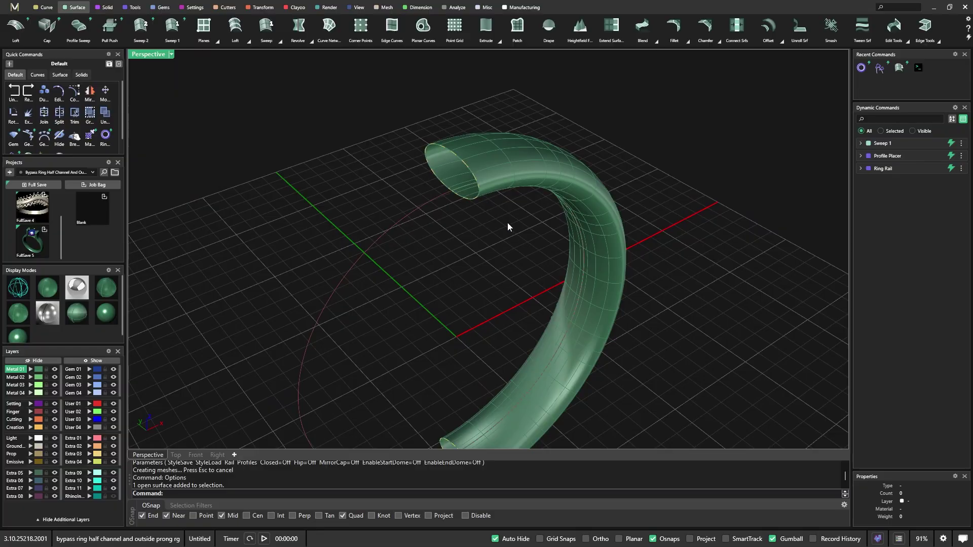
{"action": "scroll", "coordinate": [508, 226], "scroll_direction": "down", "scroll_amount": 3}
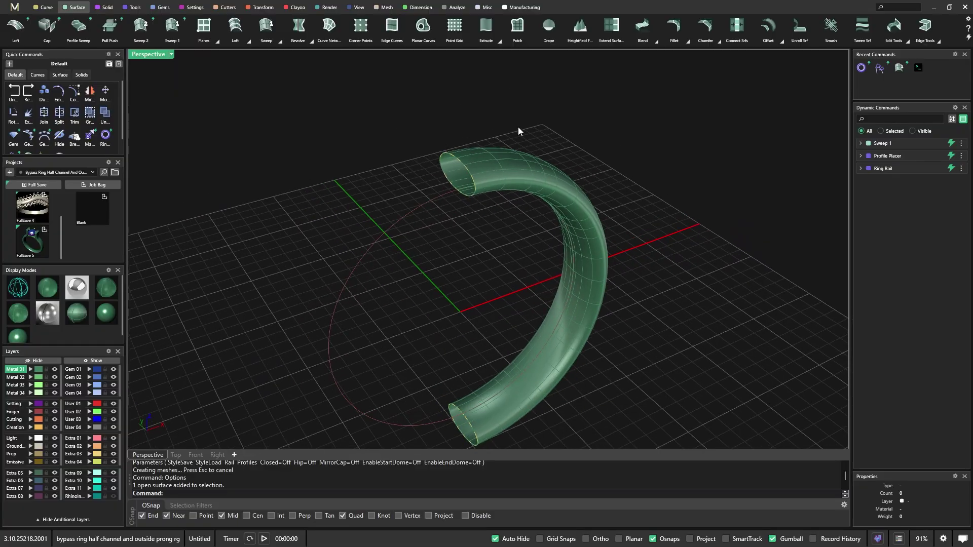
{"action": "left_click", "coordinate": [484, 171]}
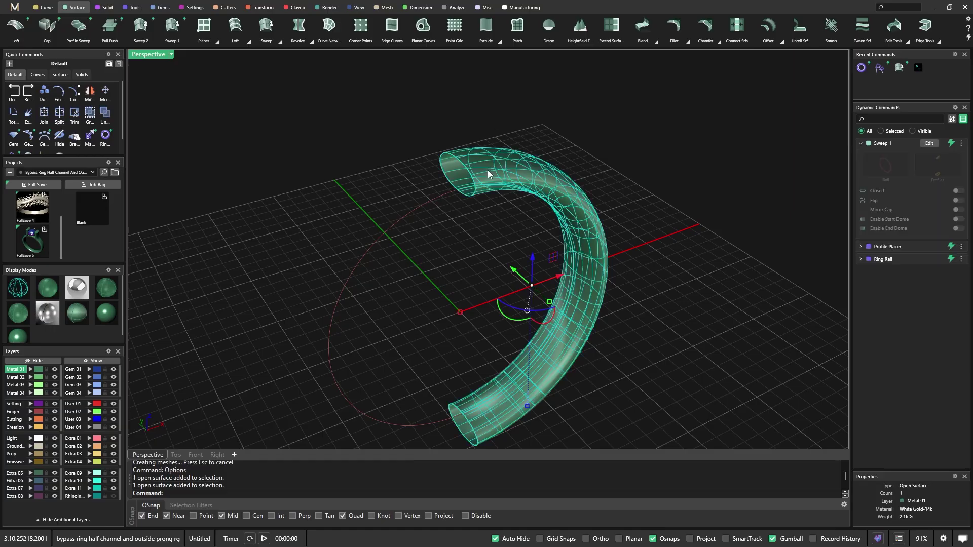
{"action": "type", "text": "dir"}
{"action": "key", "text": "Return"}
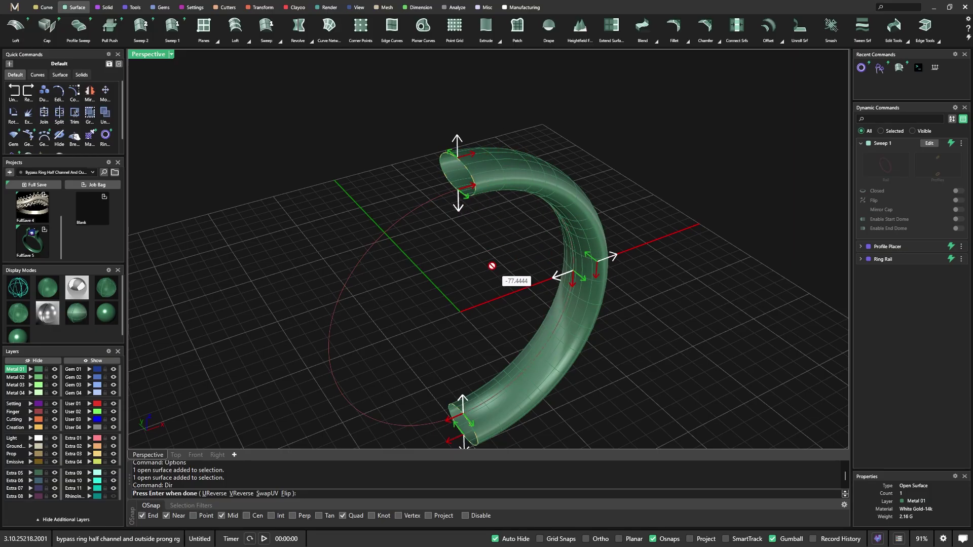
{"action": "key", "text": "Return"}
{"action": "left_click", "coordinate": [506, 221]}
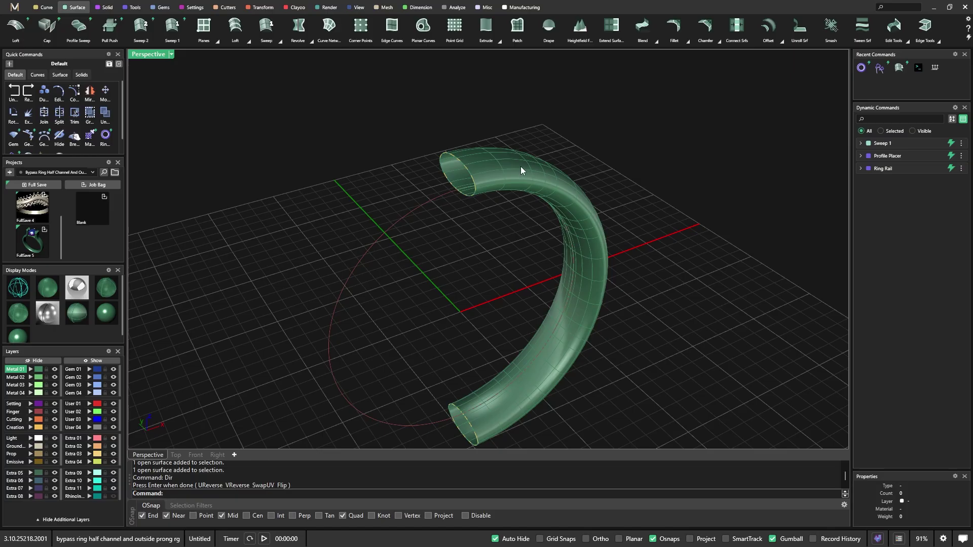
Examine the inner and outer faces at both open ends of the swept half ring
{"action": "scroll", "coordinate": [579, 205], "scroll_direction": "down", "scroll_amount": 5}
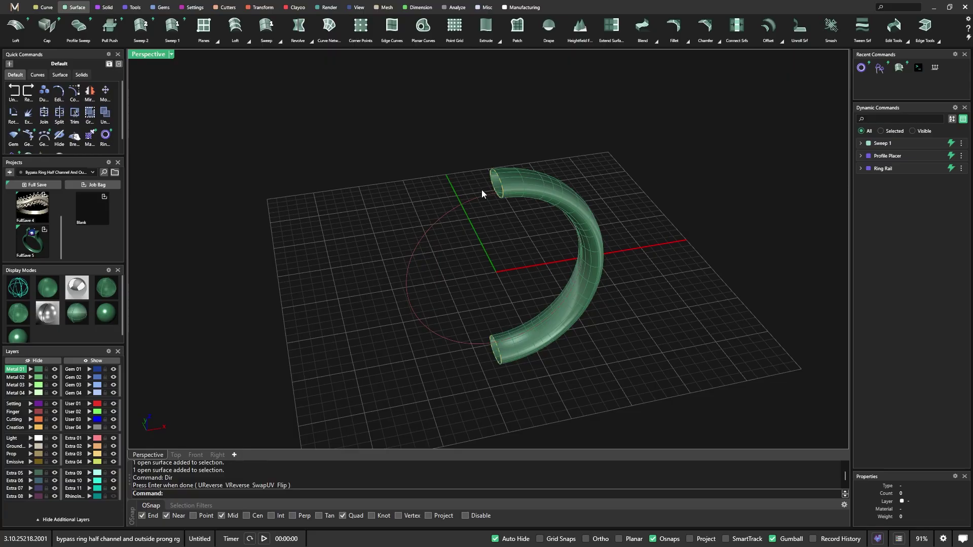
{"action": "scroll", "coordinate": [471, 191], "scroll_direction": "up", "scroll_amount": 3}
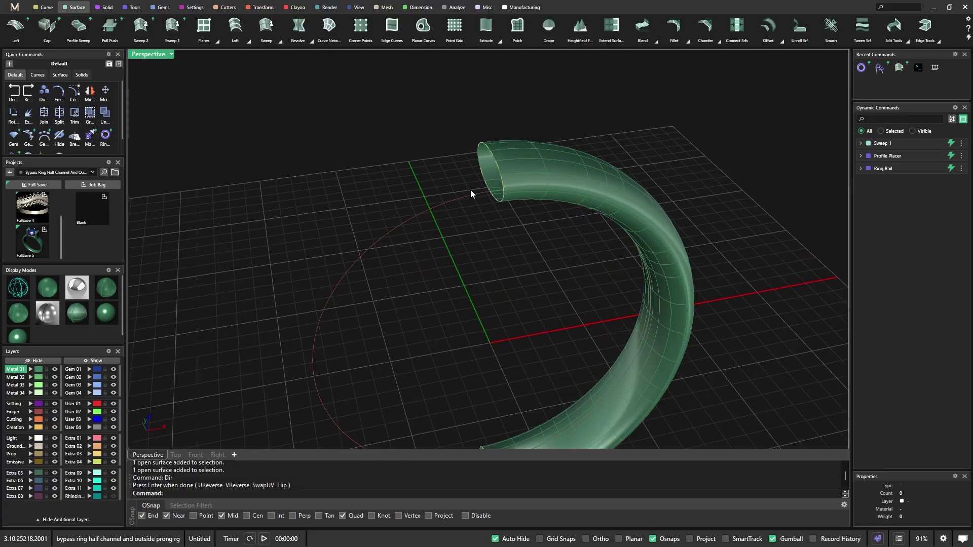
{"action": "scroll", "coordinate": [469, 191], "scroll_direction": "down", "scroll_amount": 4}
{"action": "right_click_drag", "start_coordinate": [469, 191], "coordinate": [485, 236]}
{"action": "scroll", "coordinate": [485, 236], "scroll_direction": "up", "scroll_amount": 3}
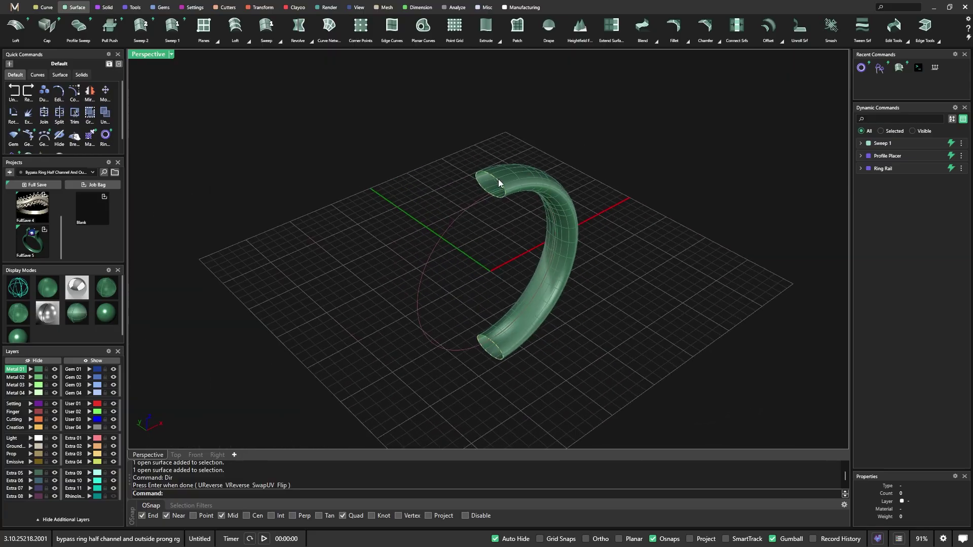
{"action": "scroll", "coordinate": [485, 239], "scroll_direction": "down", "scroll_amount": 4}
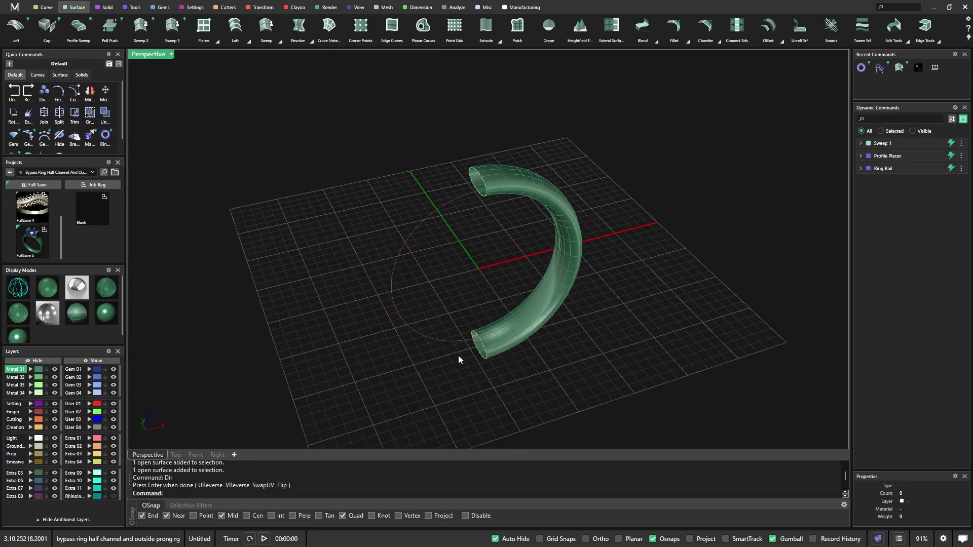
{"action": "scroll", "coordinate": [463, 361], "scroll_direction": "up", "scroll_amount": 3}
{"action": "scroll", "coordinate": [469, 341], "scroll_direction": "down", "scroll_amount": 3}
{"action": "right_click_drag", "start_coordinate": [471, 341], "coordinate": [502, 304]}
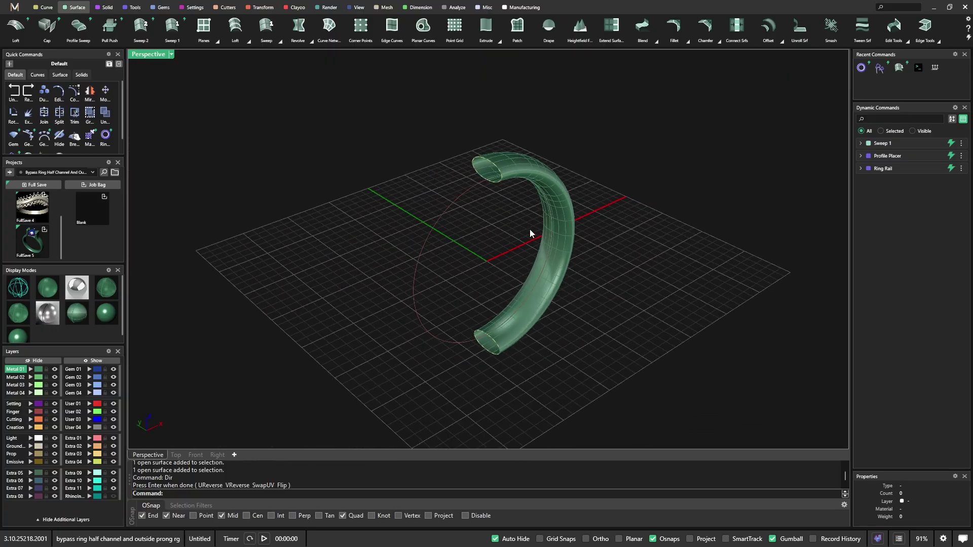
Select the swept half ring and turn preview backfaces back on in the Dynamic Commands preferences
{"action": "left_click", "coordinate": [523, 167]}
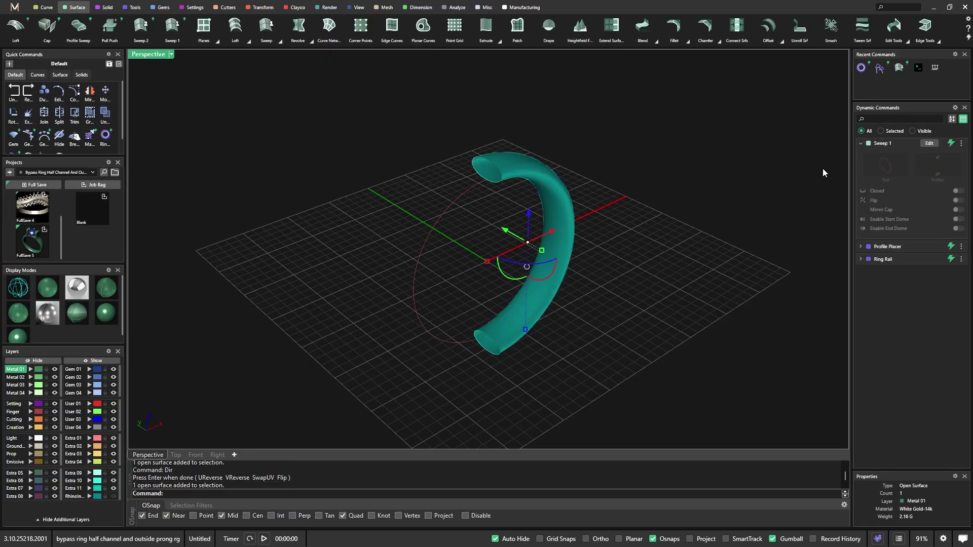
{"action": "left_click", "coordinate": [955, 108]}
{"action": "left_click", "coordinate": [408, 174]}
{"action": "left_click", "coordinate": [616, 337]}
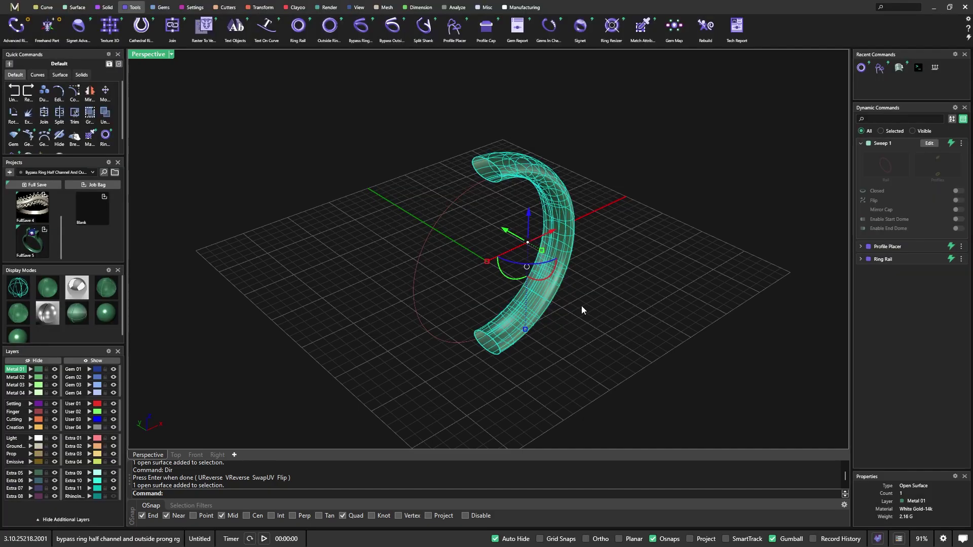
{"action": "scroll", "coordinate": [497, 202], "scroll_direction": "up", "scroll_amount": 3}
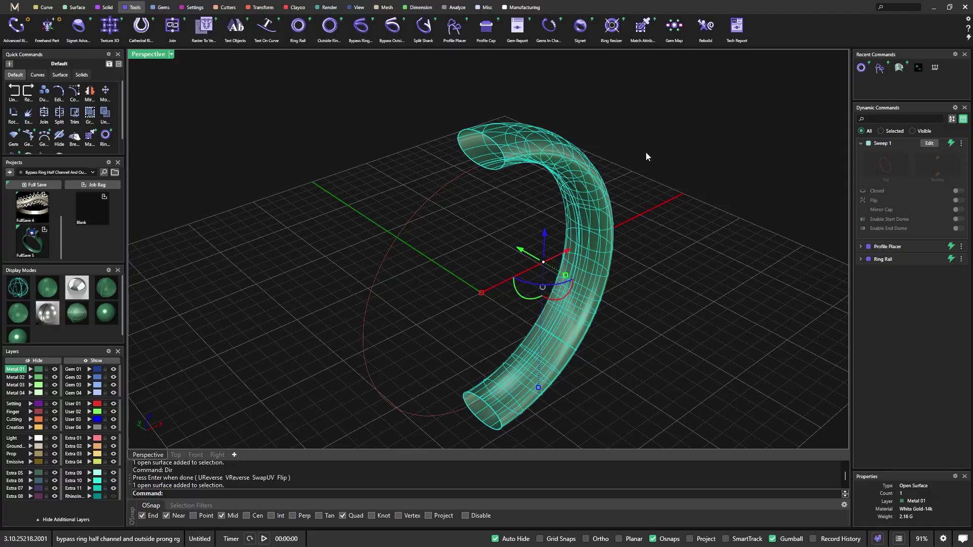
Open the Sweep 1 parameters, examine the previewed backfaces at the ring's open ends, and close the edit without changes
{"action": "left_click", "coordinate": [922, 144]}
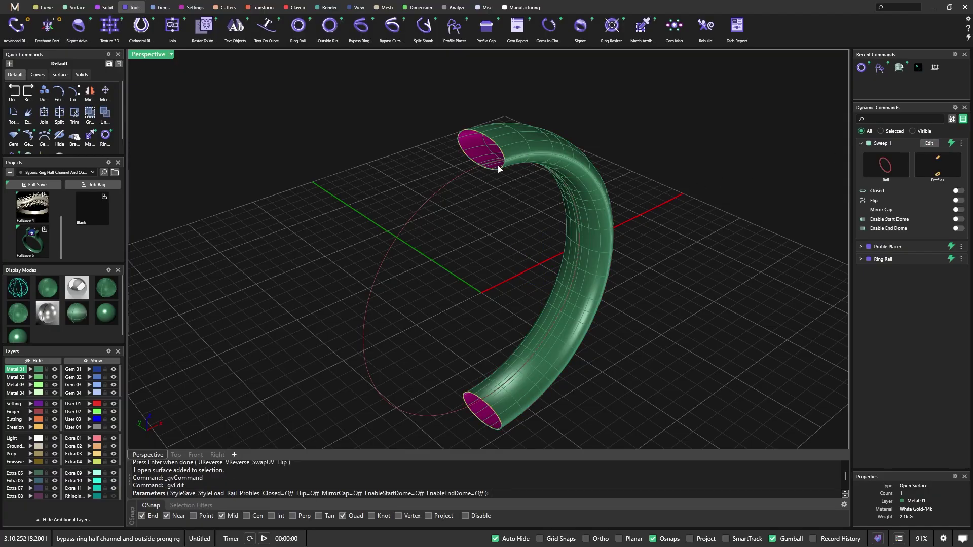
{"action": "scroll", "coordinate": [471, 175], "scroll_direction": "up", "scroll_amount": 3}
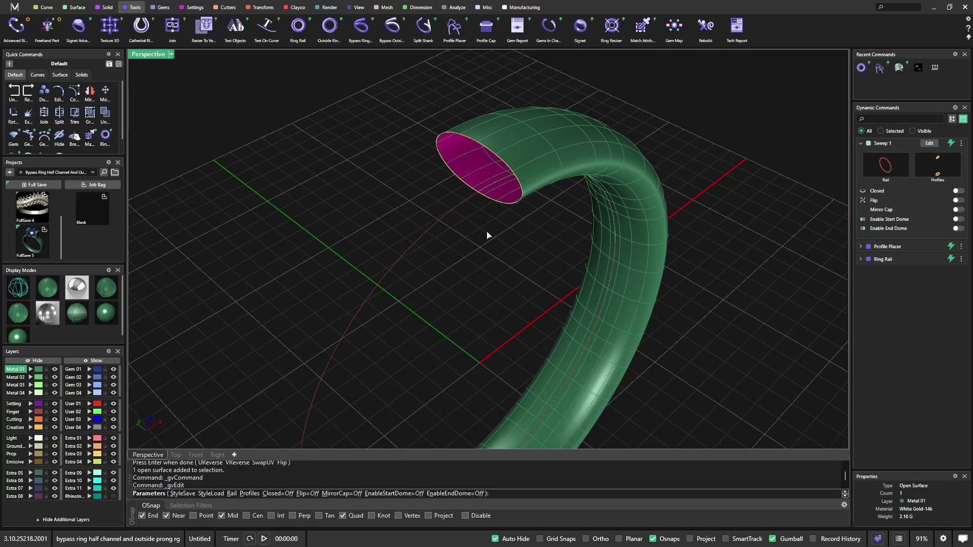
{"action": "scroll", "coordinate": [483, 219], "scroll_direction": "down", "scroll_amount": 4}
{"action": "right_click_drag", "start_coordinate": [492, 266], "coordinate": [509, 207]}
{"action": "right_click", "coordinate": [449, 243]}
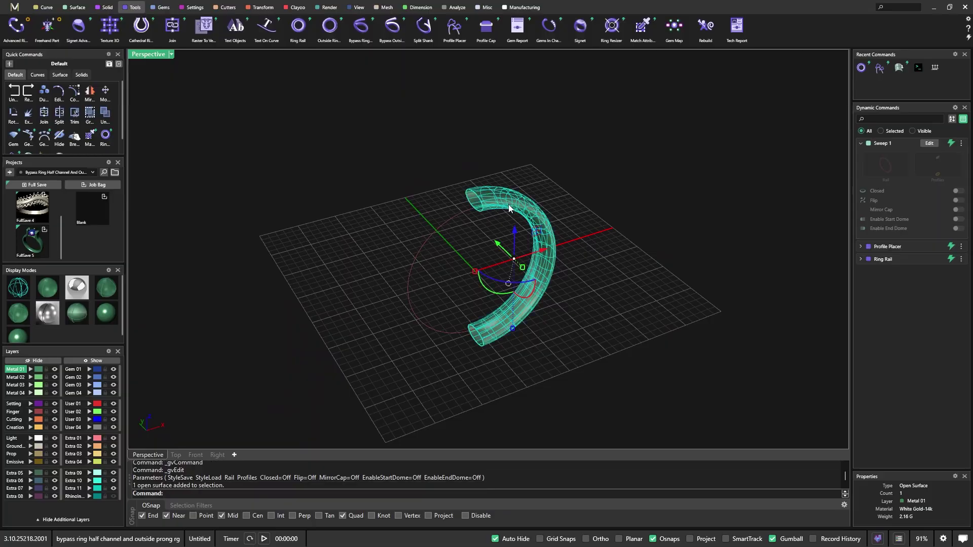
{"action": "left_click", "coordinate": [521, 152]}
{"action": "scroll", "coordinate": [480, 214], "scroll_direction": "up", "scroll_amount": 3}
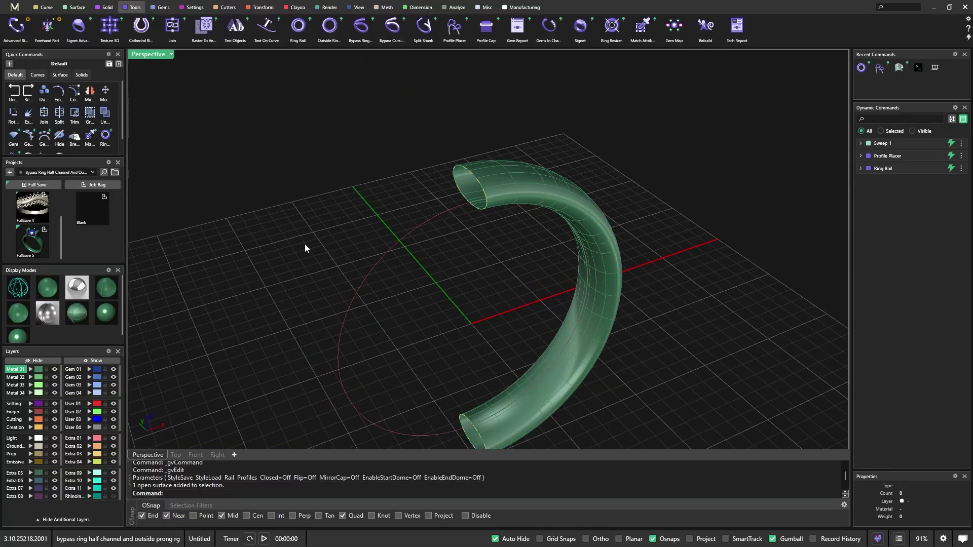
{"action": "scroll", "coordinate": [501, 193], "scroll_direction": "down", "scroll_amount": 4}
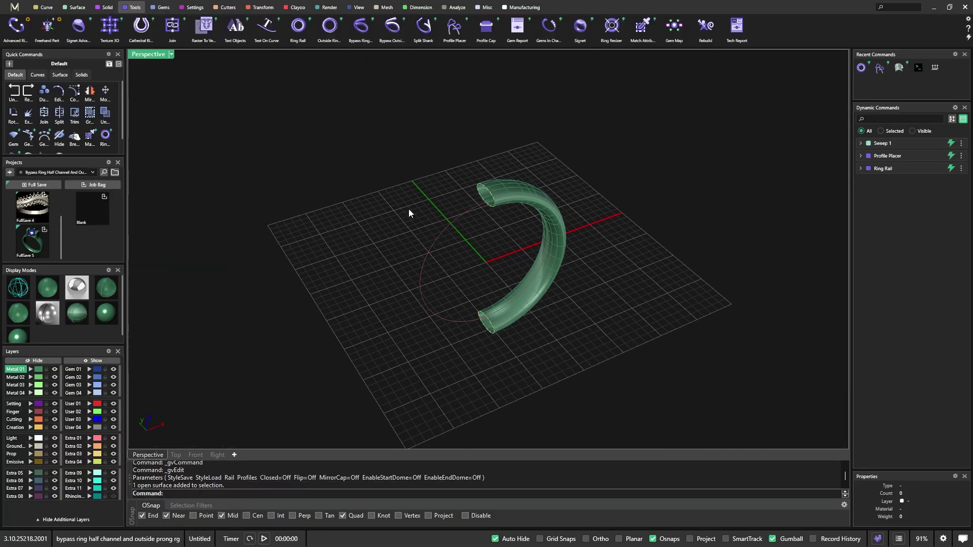
Open Rhino Options and show the settings of the Shaded display mode
{"action": "right_click", "coordinate": [181, 495]}
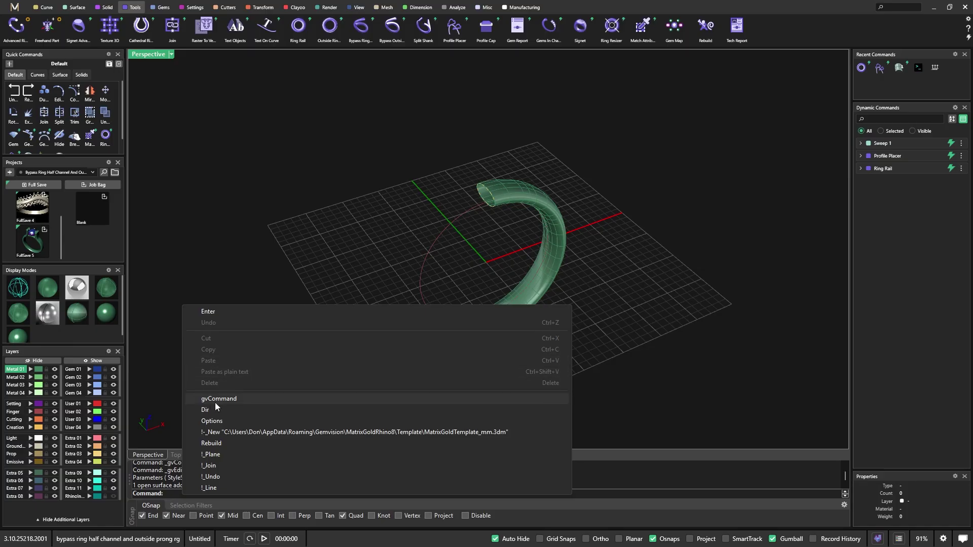
{"action": "left_click", "coordinate": [218, 422]}
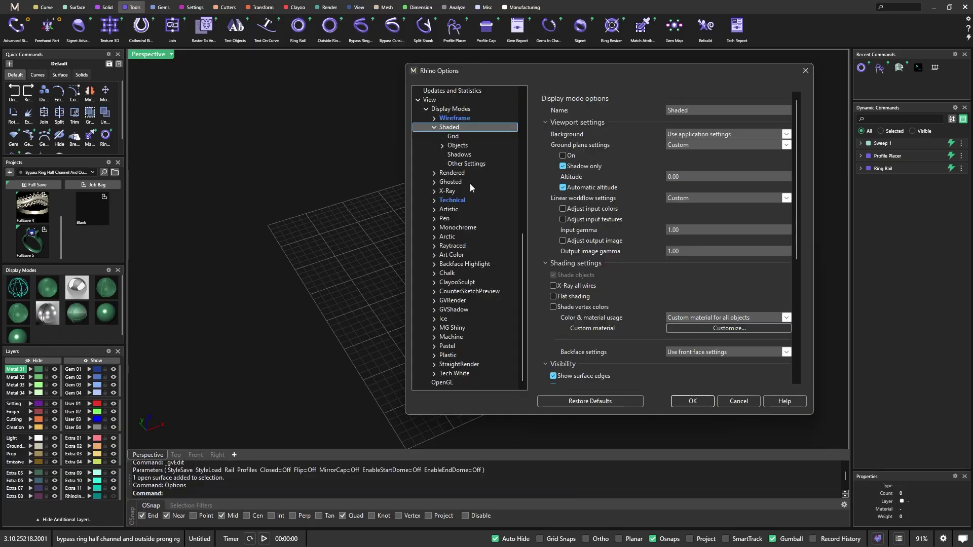
{"action": "scroll", "coordinate": [464, 220], "scroll_direction": "up", "scroll_amount": 1}
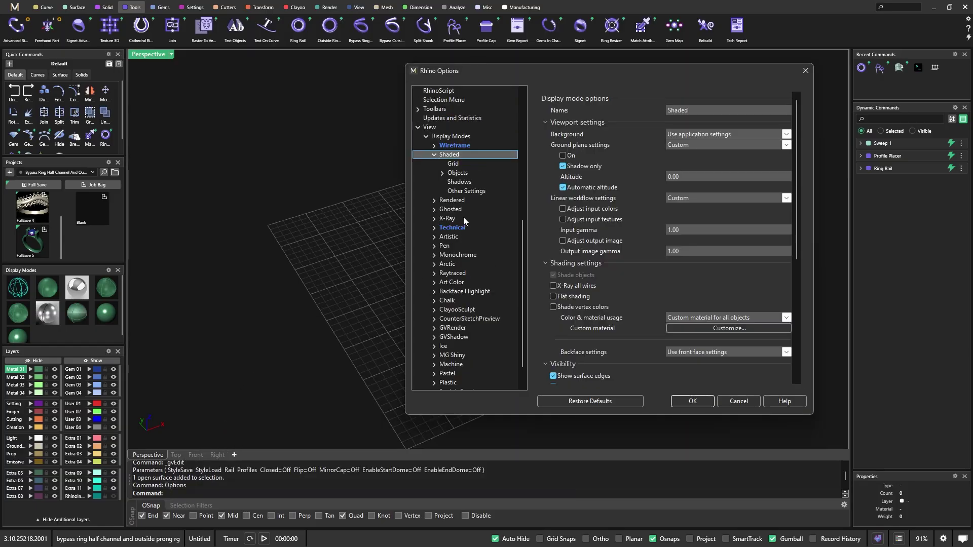
{"action": "left_click", "coordinate": [418, 129]}
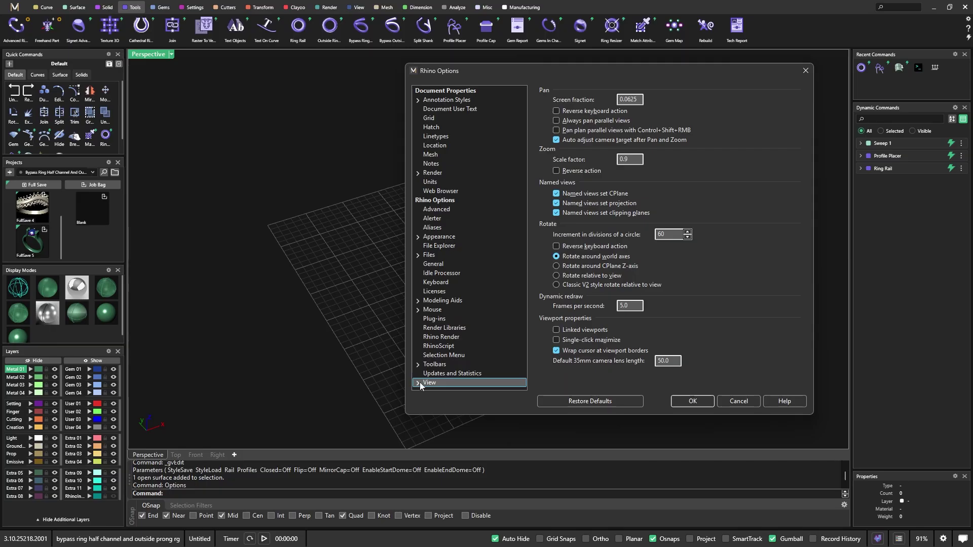
{"action": "scroll", "coordinate": [419, 386], "scroll_direction": "down", "scroll_amount": 1}
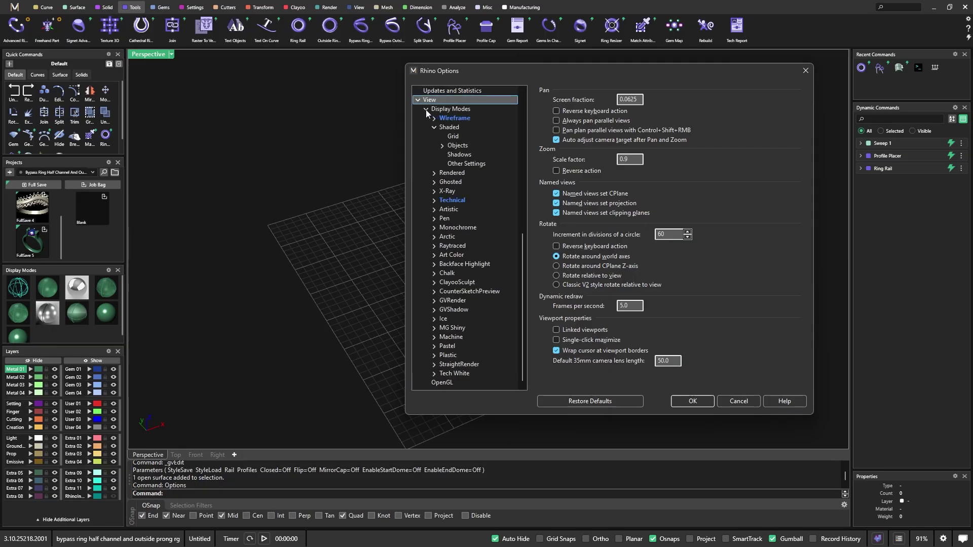
{"action": "left_click", "coordinate": [425, 109]}
{"action": "left_click", "coordinate": [425, 373]}
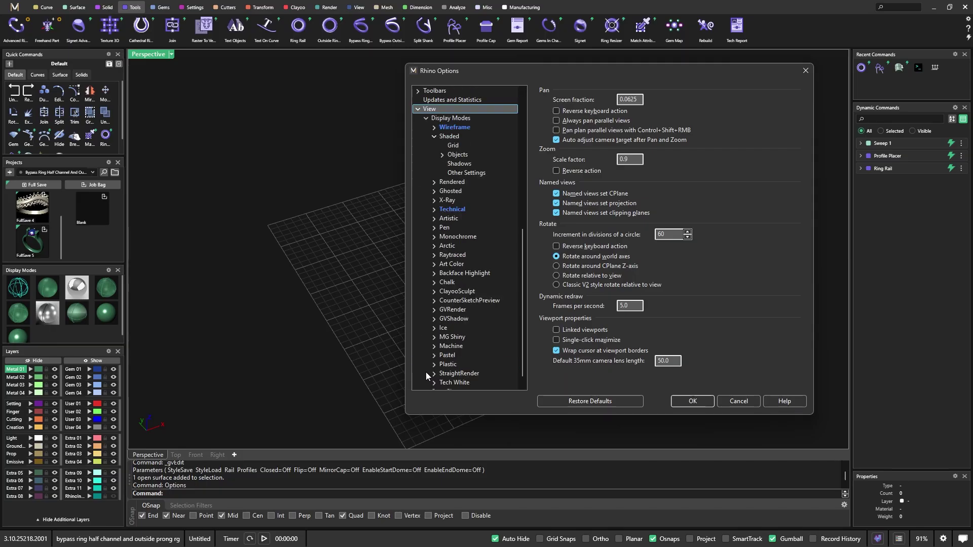
{"action": "left_click", "coordinate": [449, 139]}
Set the Shaded mode's backface settings to Single color for all backfaces and apply the options
{"action": "scroll", "coordinate": [624, 260], "scroll_direction": "down", "scroll_amount": 3}
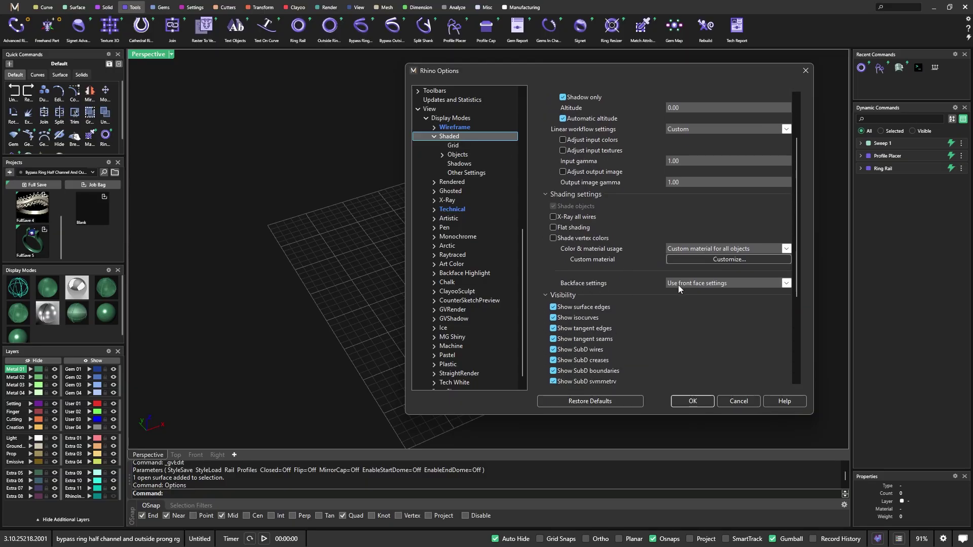
{"action": "left_click", "coordinate": [786, 285]}
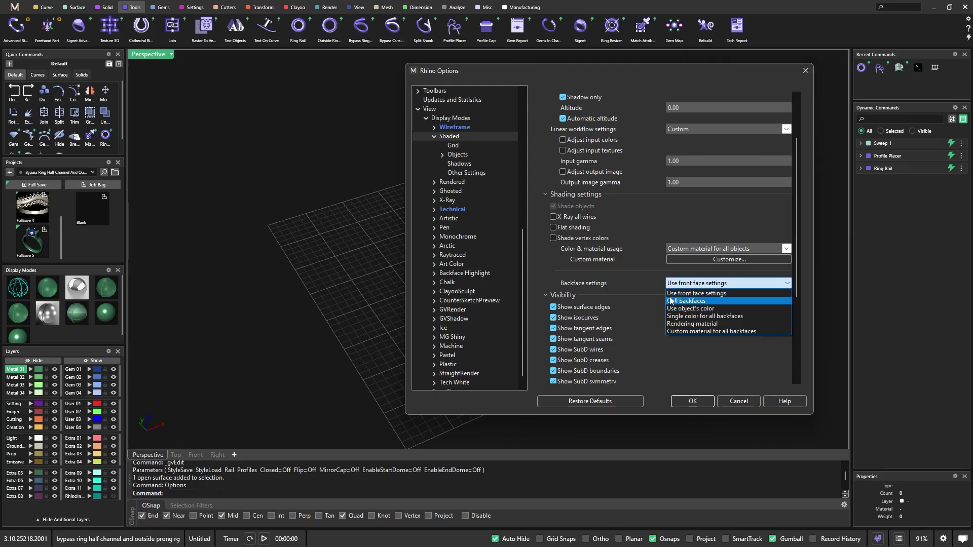
{"action": "left_click", "coordinate": [693, 317]}
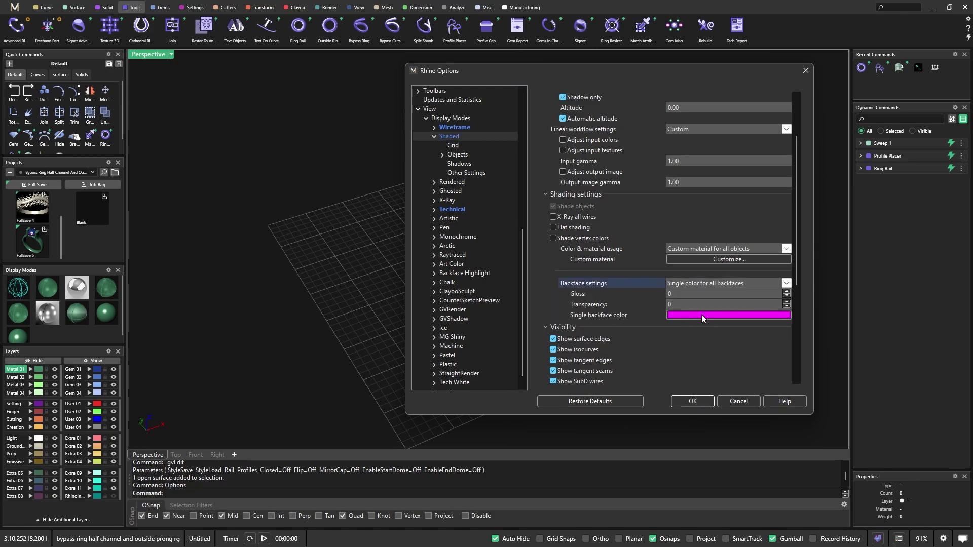
{"action": "left_click", "coordinate": [701, 314]}
{"action": "left_click", "coordinate": [360, 228]}
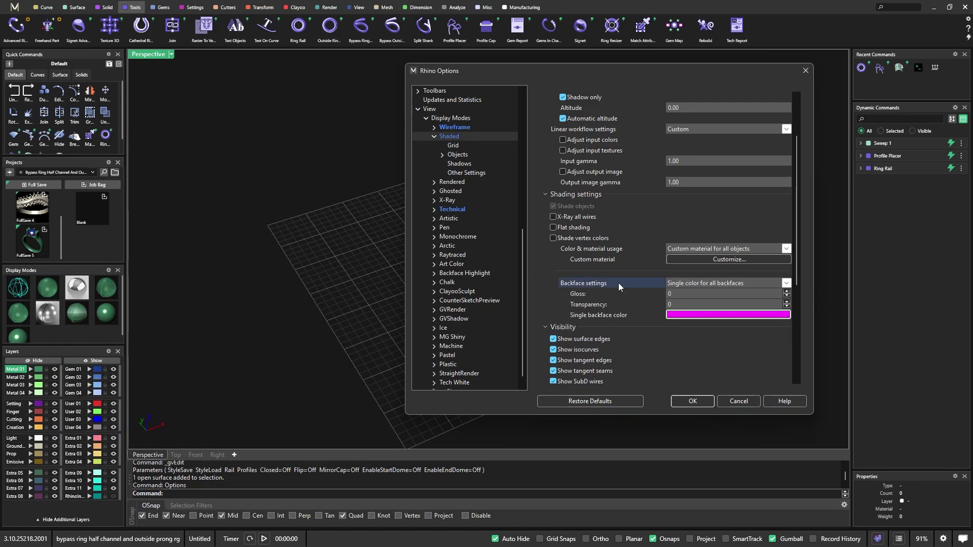
{"action": "left_click", "coordinate": [692, 400]}
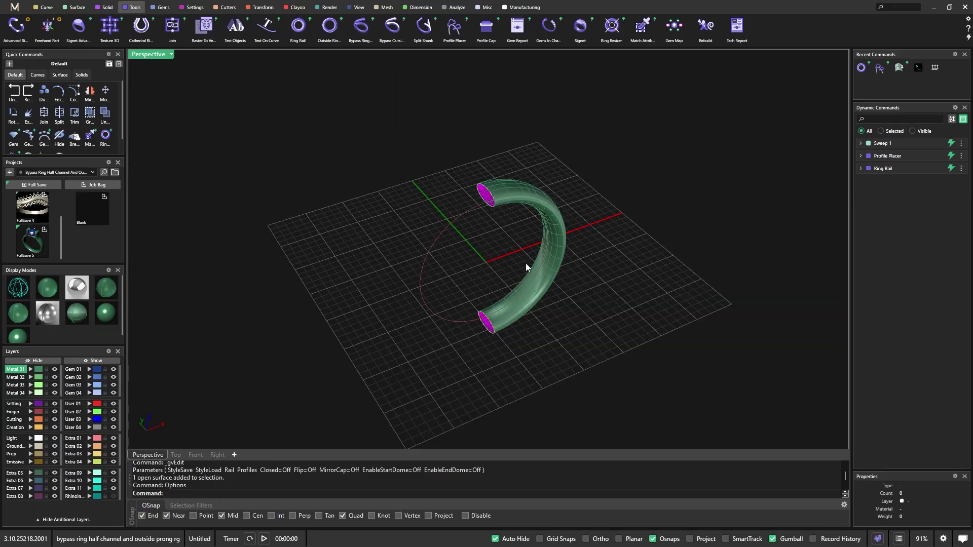
Examine the backface color inside both open ends of the swept half ring
{"action": "scroll", "coordinate": [522, 263], "scroll_direction": "up", "scroll_amount": 6}
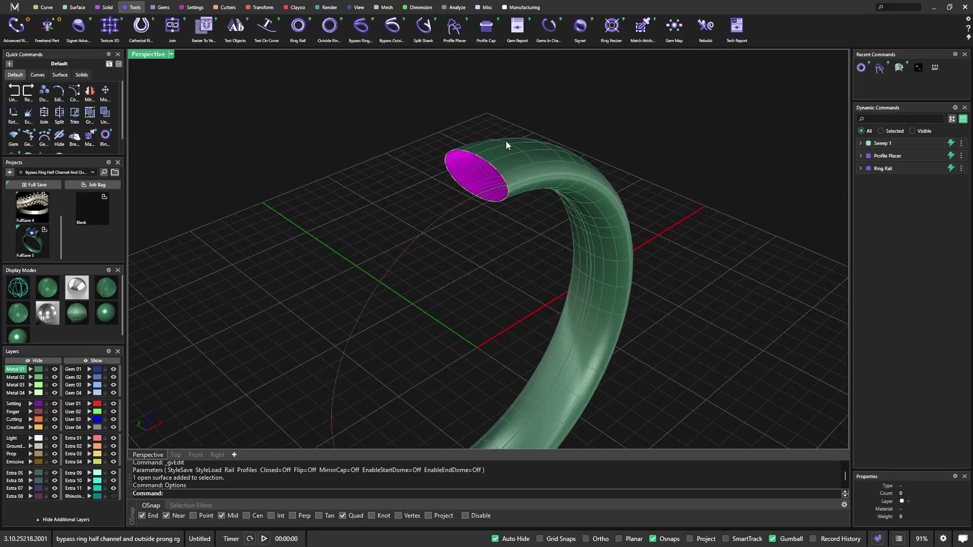
{"action": "scroll", "coordinate": [509, 188], "scroll_direction": "down", "scroll_amount": 5}
{"action": "right_click_drag", "start_coordinate": [489, 256], "coordinate": [518, 234]}
{"action": "left_click", "coordinate": [514, 171]}
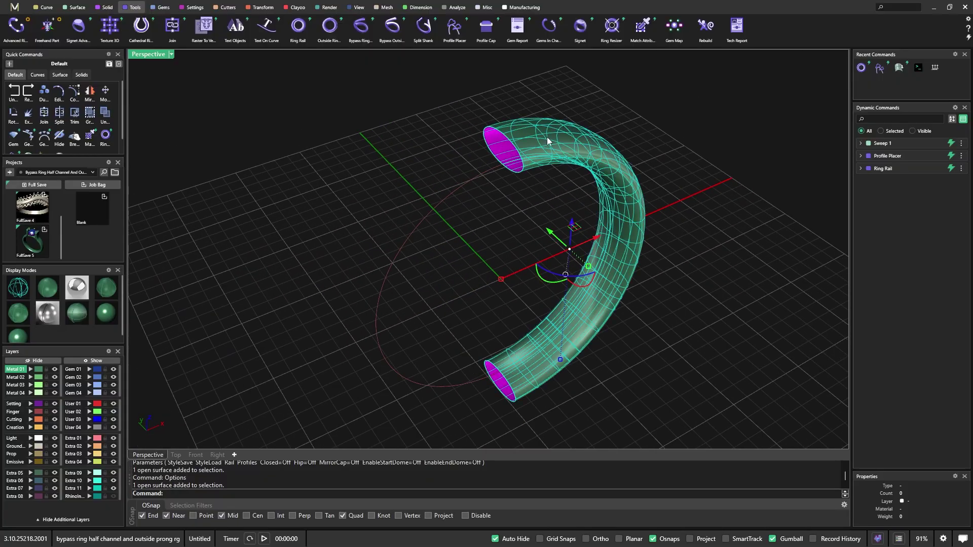
{"action": "left_click", "coordinate": [510, 235]}
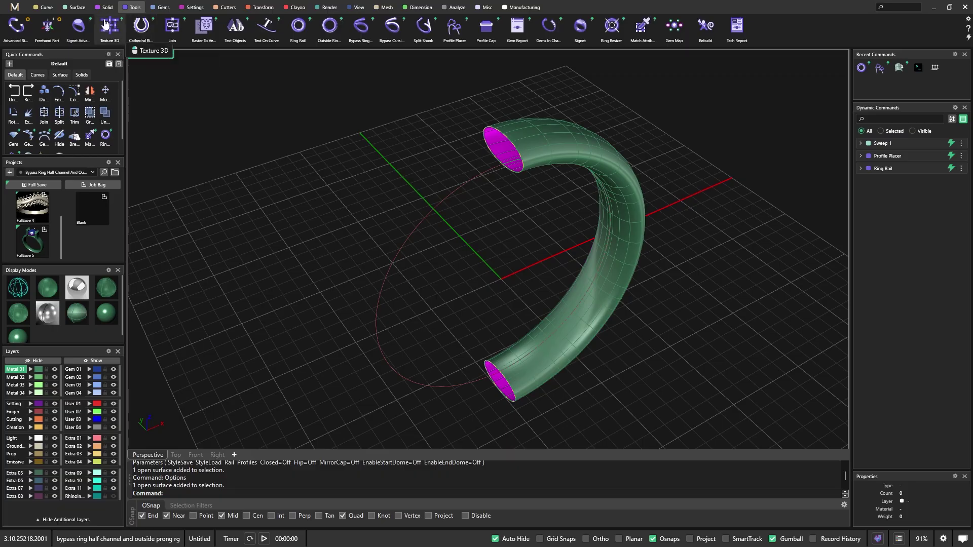
Draw a flat rectangular plane on the grid beside the half ring
{"action": "left_click", "coordinate": [78, 7]}
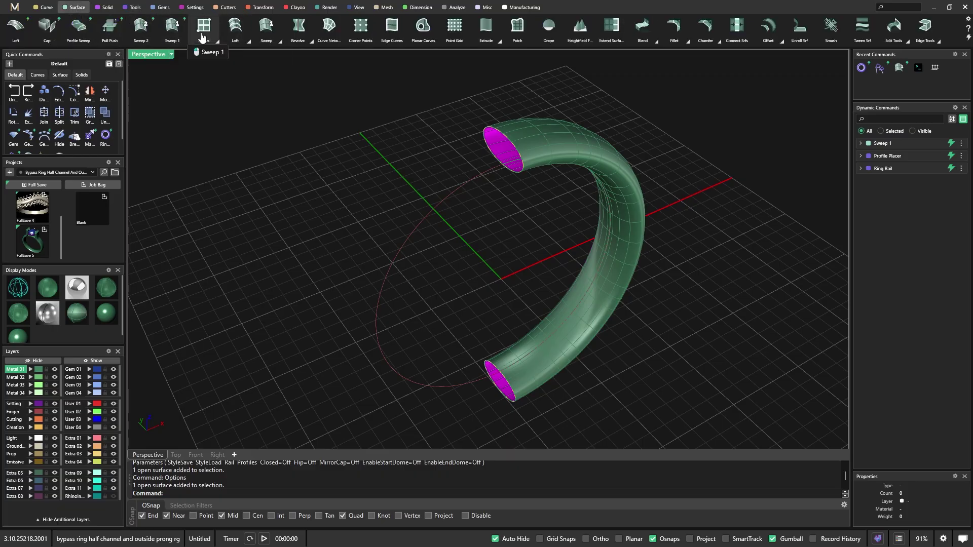
{"action": "left_click", "coordinate": [205, 29]}
{"action": "left_click", "coordinate": [245, 221]}
{"action": "left_click", "coordinate": [455, 299]}
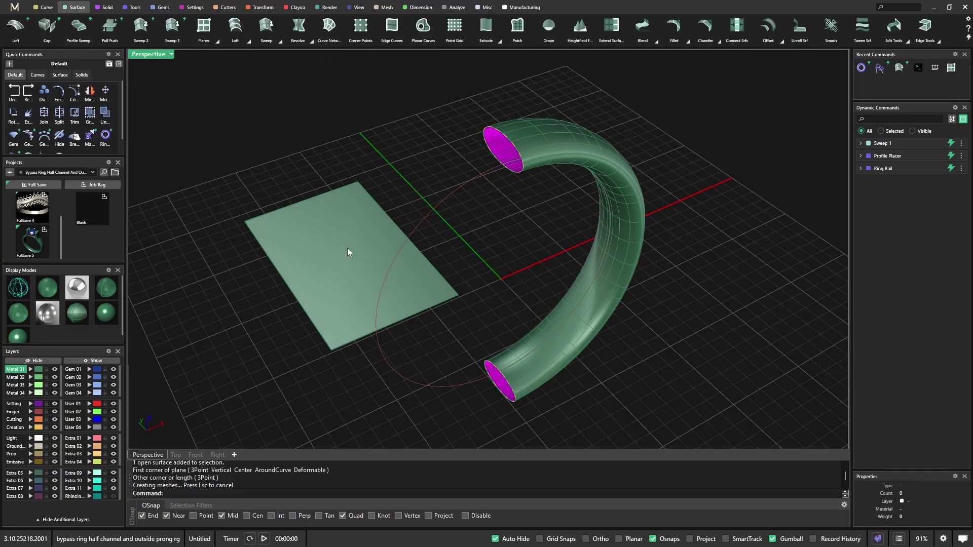
Examine the rectangular plane from different angles and delete it
{"action": "scroll", "coordinate": [380, 264], "scroll_direction": "down", "scroll_amount": 1}
{"action": "left_click", "coordinate": [380, 263]}
{"action": "right_click_drag", "start_coordinate": [380, 263], "coordinate": [330, 287]}
{"action": "scroll", "coordinate": [385, 208], "scroll_direction": "up", "scroll_amount": 3}
{"action": "scroll", "coordinate": [385, 214], "scroll_direction": "down", "scroll_amount": 2}
{"action": "key", "text": "Escape"}
{"action": "scroll", "coordinate": [339, 282], "scroll_direction": "up", "scroll_amount": 2}
{"action": "left_click", "coordinate": [362, 251]}
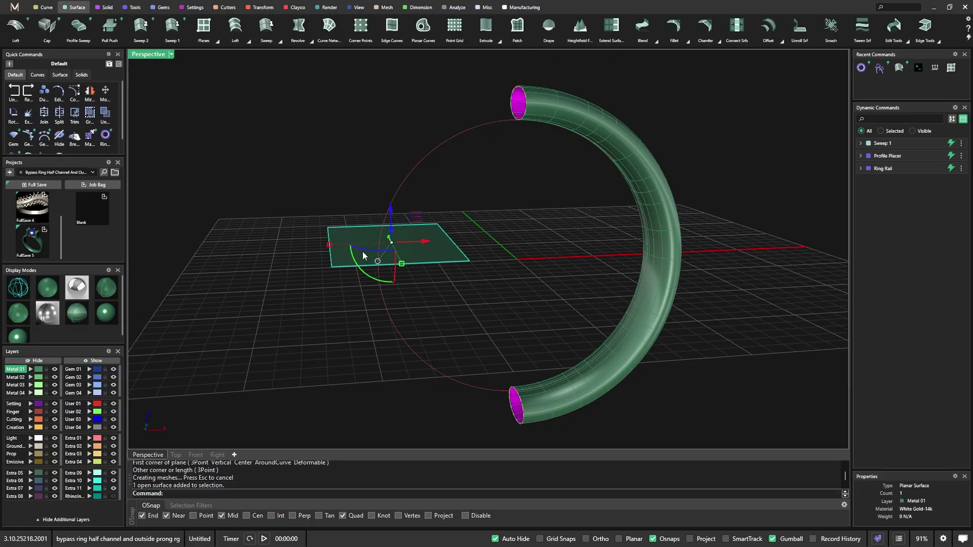
{"action": "key", "text": "Delete"}
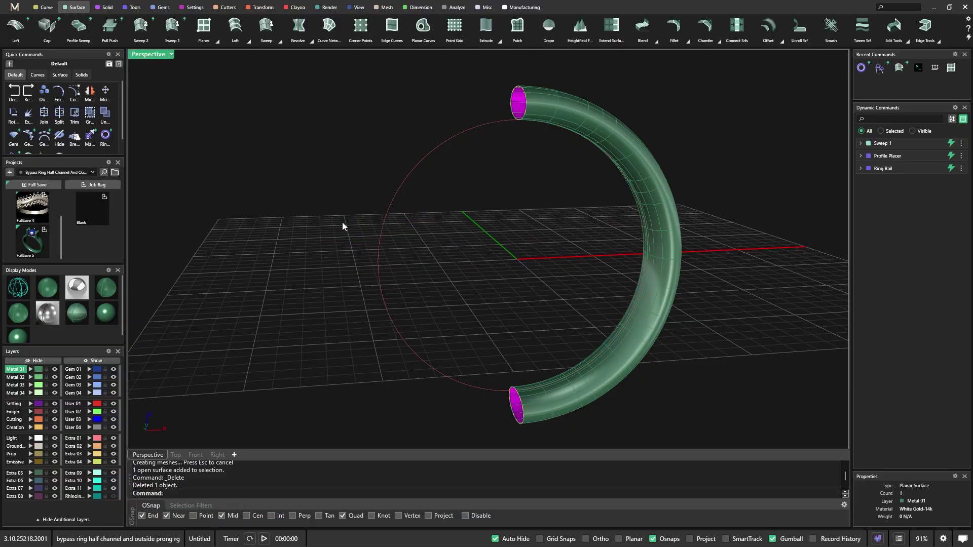
On the Creation layer, draw a slanted line about 23.8 mm long in the Top view, beside the half ring
{"action": "left_click", "coordinate": [45, 7]}
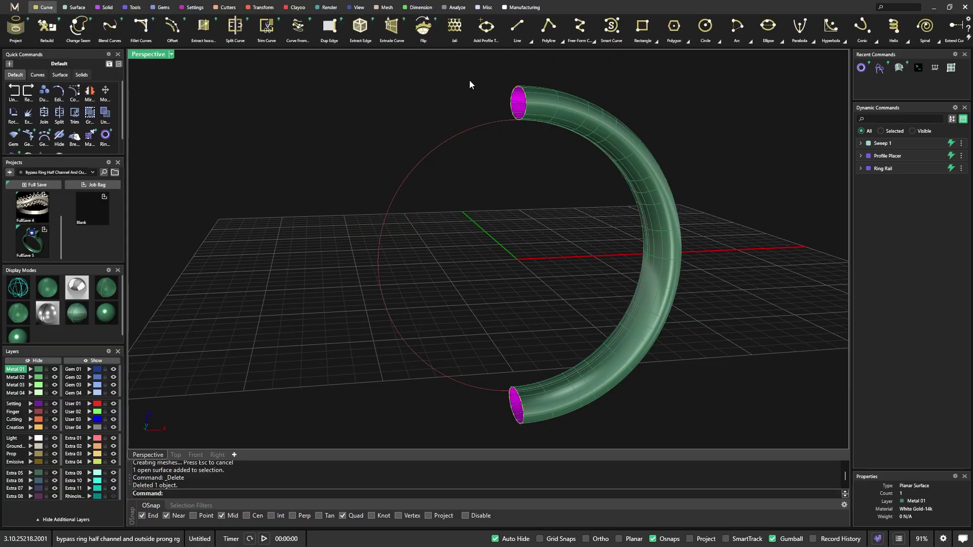
{"action": "left_click", "coordinate": [517, 33]}
{"action": "double_click", "coordinate": [147, 54]}
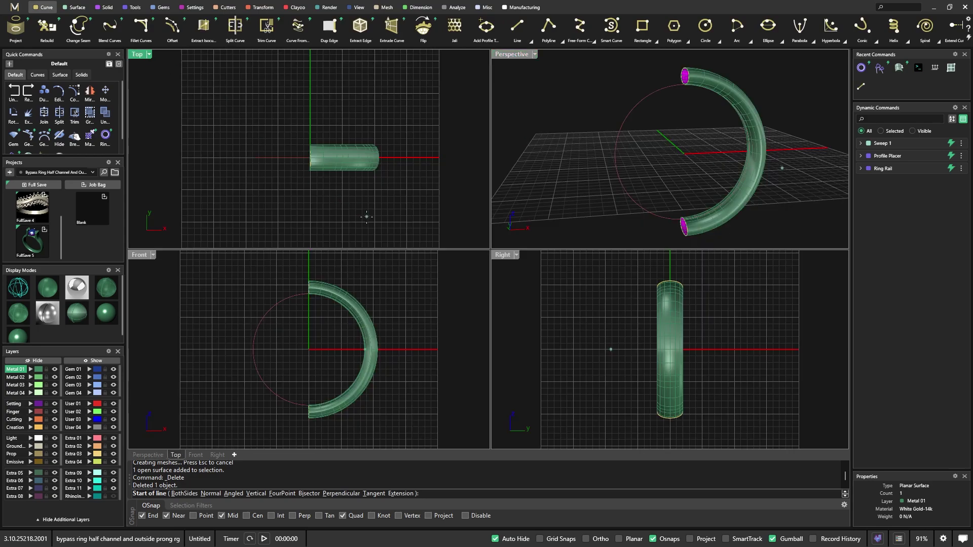
{"action": "left_click", "coordinate": [16, 428]}
{"action": "left_click", "coordinate": [211, 132]}
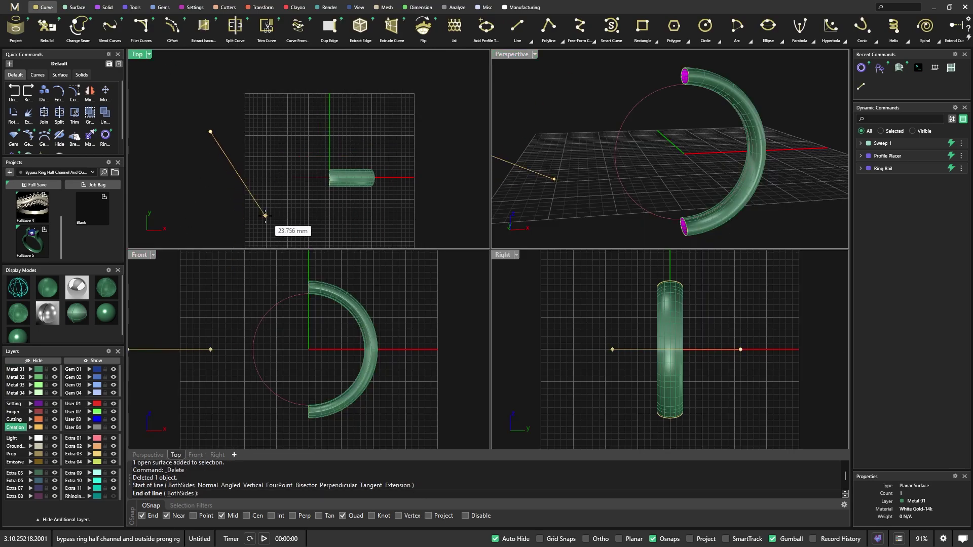
{"action": "left_click", "coordinate": [265, 216]}
Align the line's gumball with its direction and copy the line sideways to make a parallel pair
{"action": "left_click", "coordinate": [240, 178]}
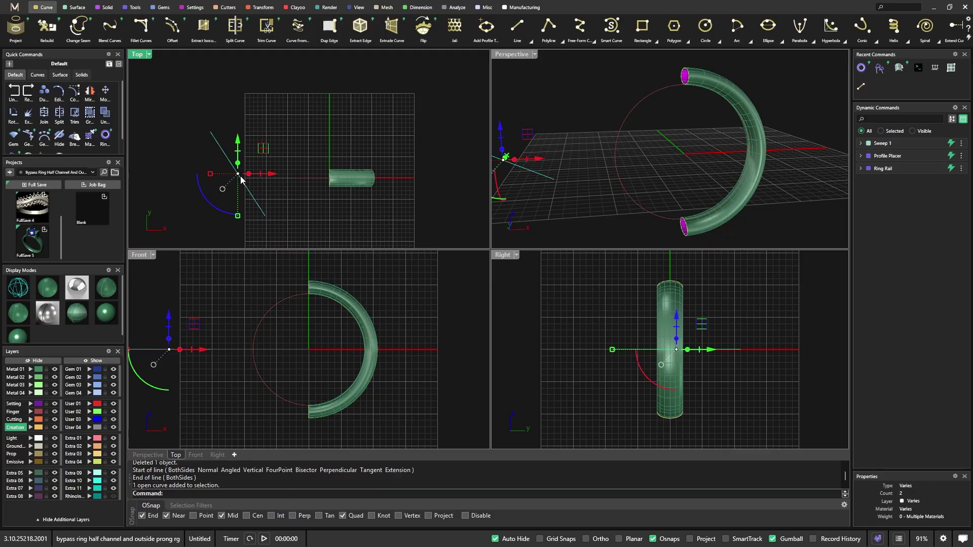
{"action": "key", "text": "ctrl"}
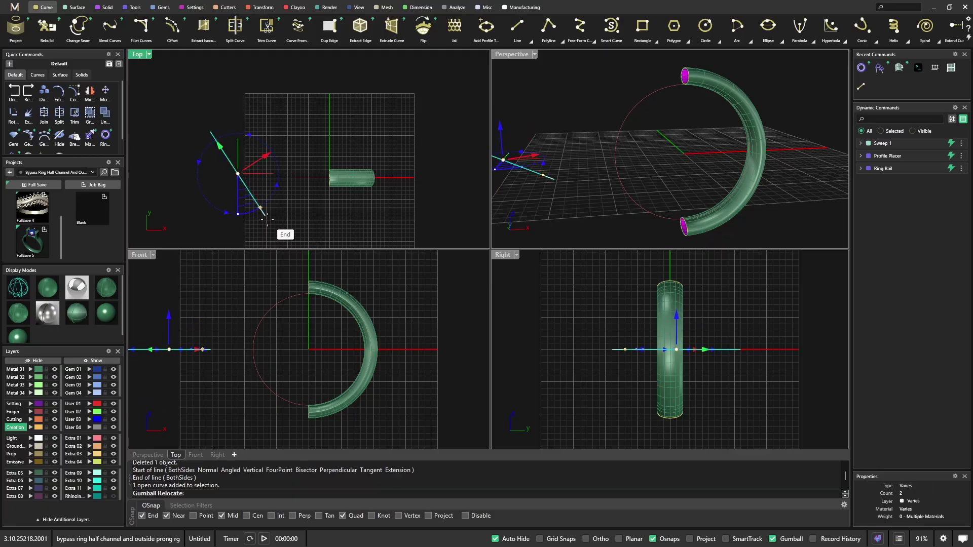
{"action": "left_click", "coordinate": [268, 218]}
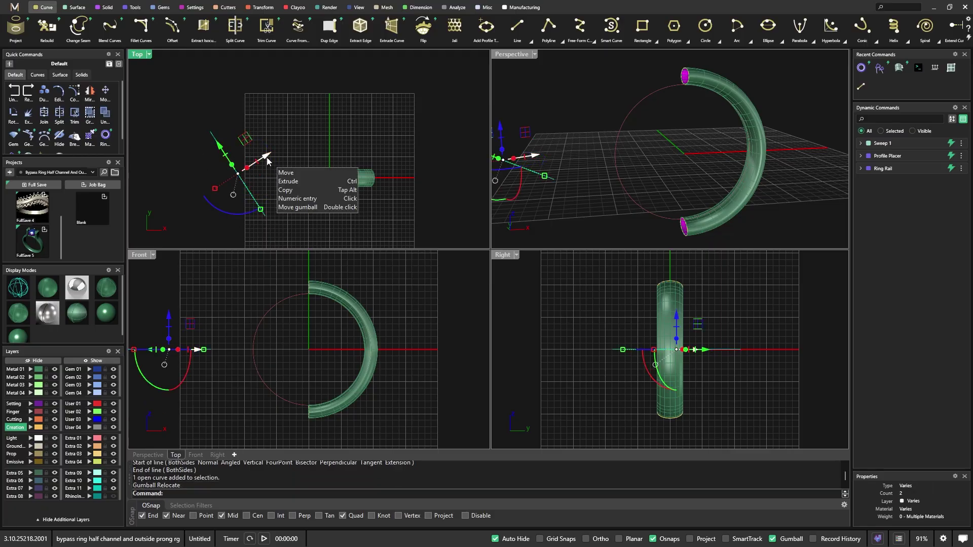
{"action": "left_click_drag", "start_coordinate": [266, 157], "coordinate": [282, 171]}
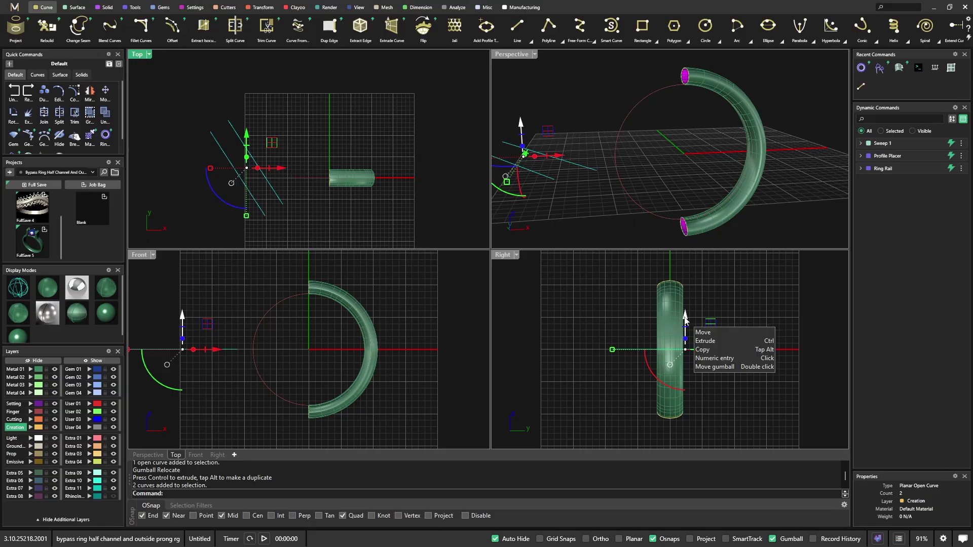
Copy the two parallel lines straight up in the Right view to make an upper pair
{"action": "left_click_drag", "start_coordinate": [686, 319], "coordinate": [685, 295]}
{"action": "left_click", "coordinate": [622, 144]}
{"action": "right_click_drag", "start_coordinate": [632, 150], "coordinate": [548, 167]}
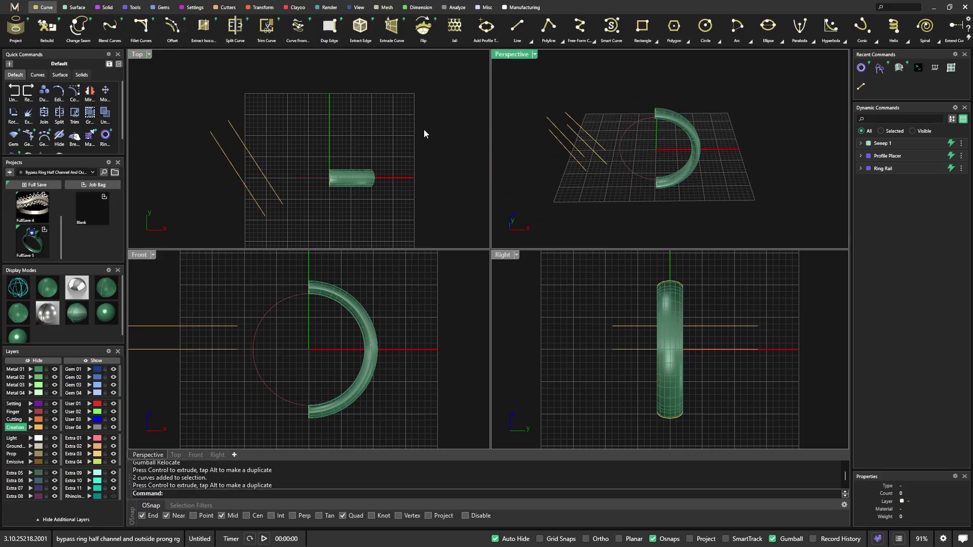
Loft an open, arch-shaped surface through the four parallel lines with the LoftNormal type
{"action": "left_click", "coordinate": [74, 7]}
{"action": "left_click", "coordinate": [16, 25]}
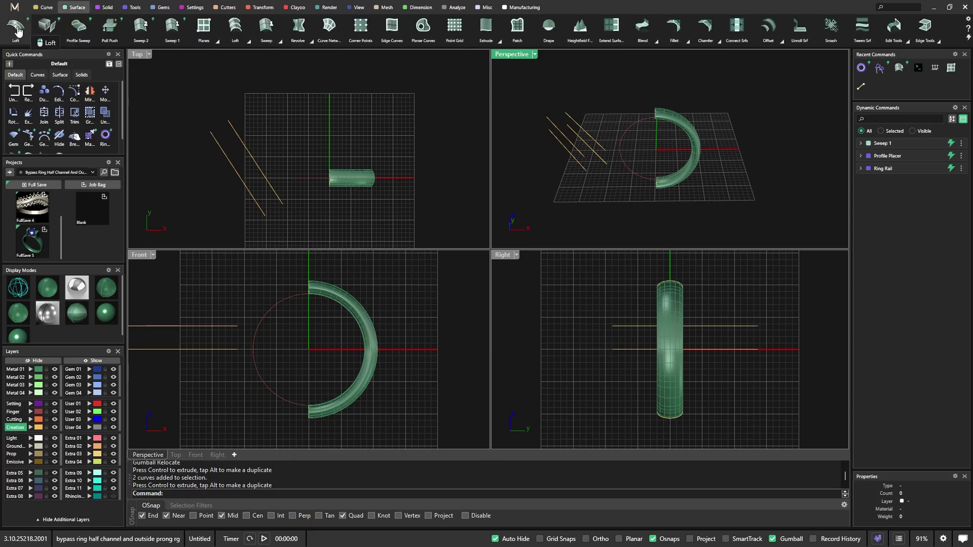
{"action": "scroll", "coordinate": [578, 148], "scroll_direction": "up", "scroll_amount": 3}
{"action": "left_click", "coordinate": [547, 147]}
{"action": "left_click", "coordinate": [545, 121]}
{"action": "left_click", "coordinate": [581, 108]}
{"action": "left_click", "coordinate": [582, 133]}
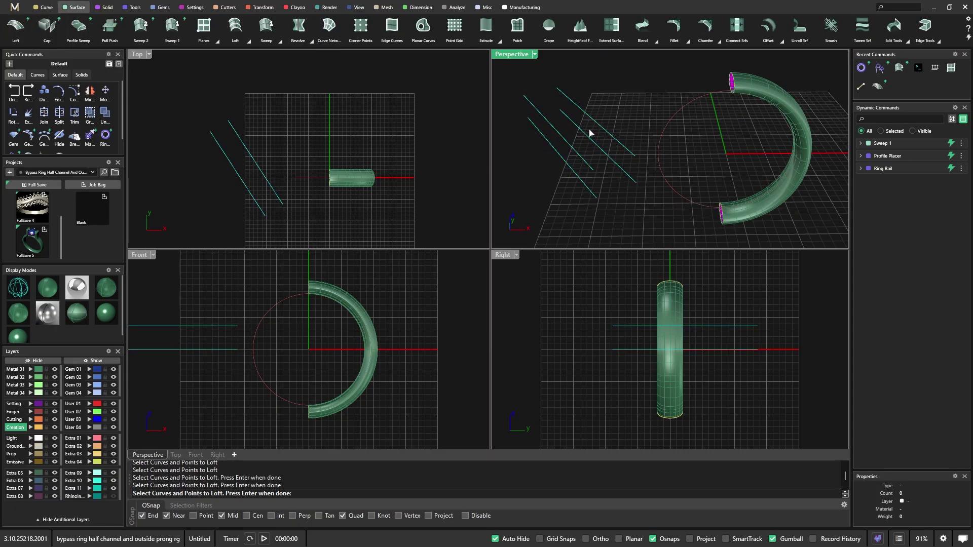
{"action": "key", "text": "Return"}
{"action": "key", "text": "Return"}
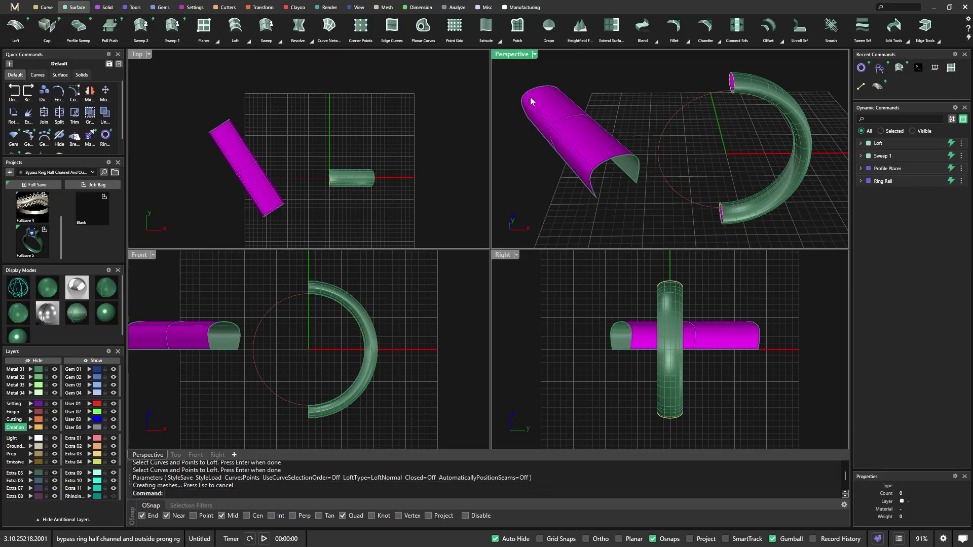
Maximize the Perspective view and examine the outer and inner faces of the lofted arch
{"action": "double_click", "coordinate": [516, 54]}
{"action": "scroll", "coordinate": [487, 243], "scroll_direction": "down", "scroll_amount": 3}
{"action": "right_click_drag", "start_coordinate": [474, 228], "coordinate": [488, 245]}
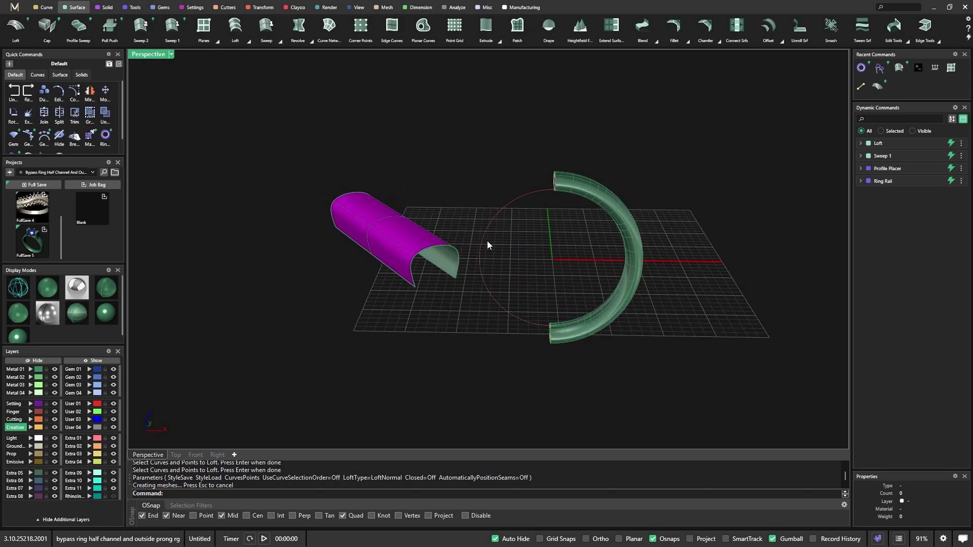
Flip the surface normals of the lofted arch with the Dir command
{"action": "left_click", "coordinate": [393, 245]}
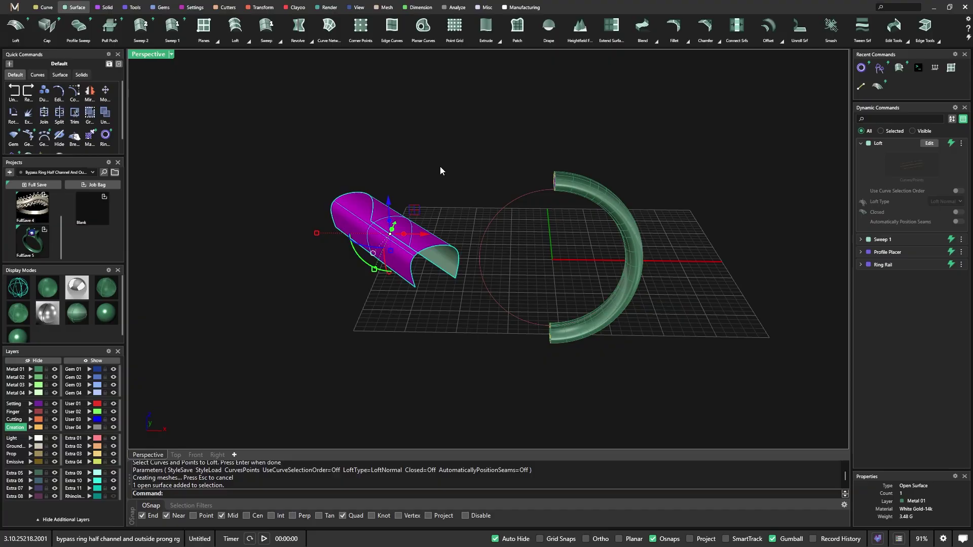
{"action": "type", "text": "Dir"}
{"action": "key", "text": "Return"}
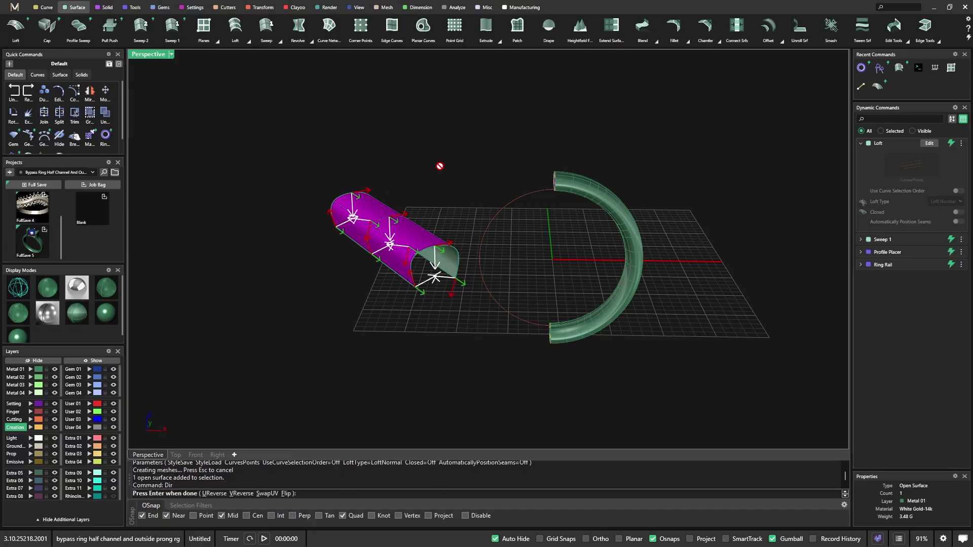
{"action": "left_click", "coordinate": [286, 493]}
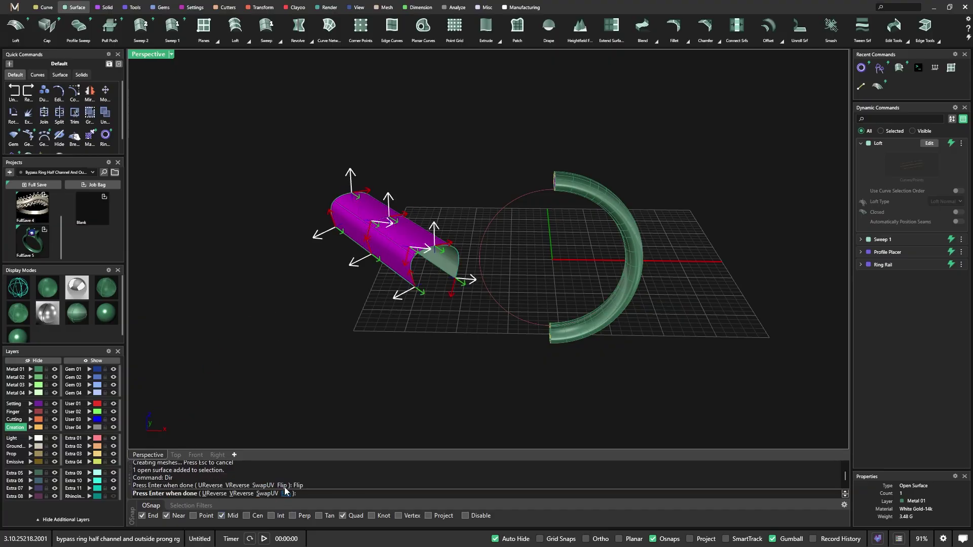
{"action": "key", "text": "Return"}
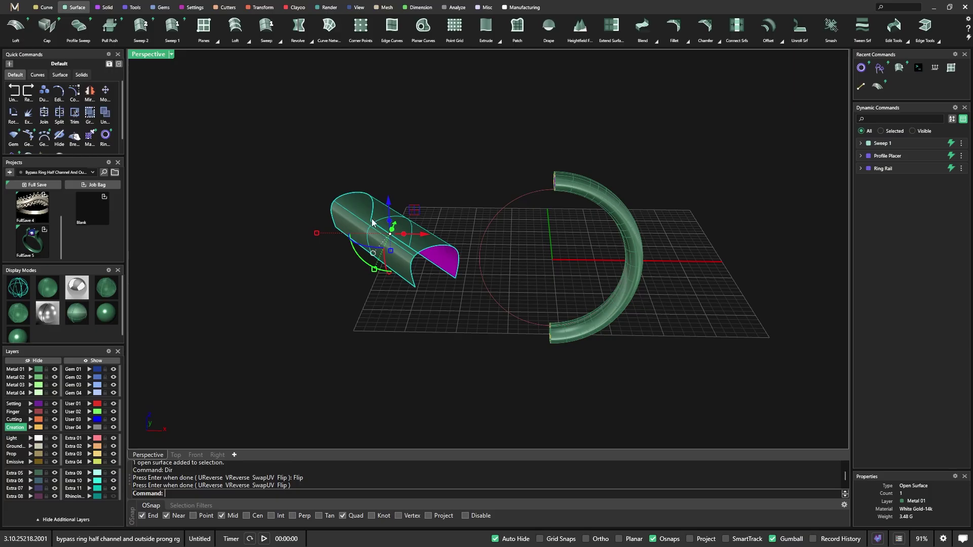
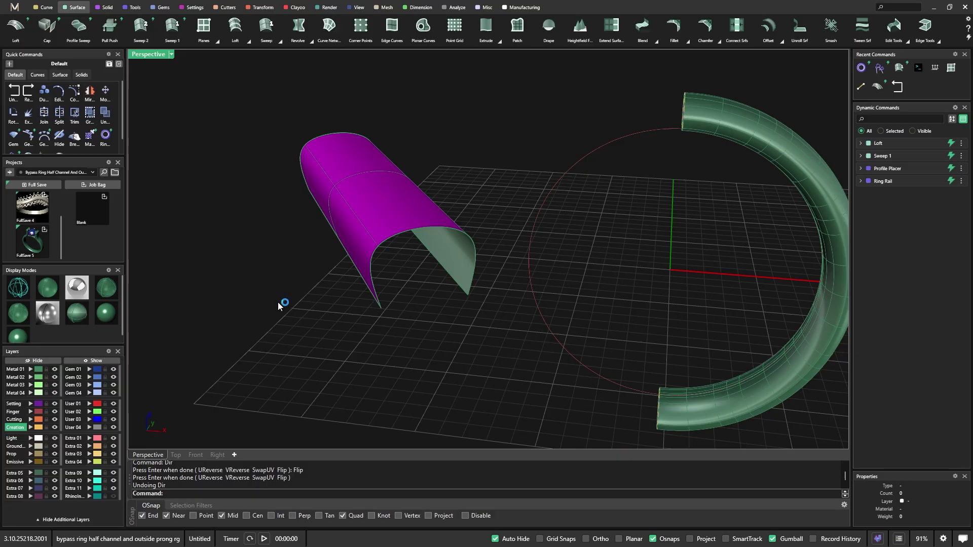
Loft a flat bottom surface between the arch's two lower lines with the LoftNormal type
{"action": "right_click_drag", "start_coordinate": [284, 304], "coordinate": [259, 297]}
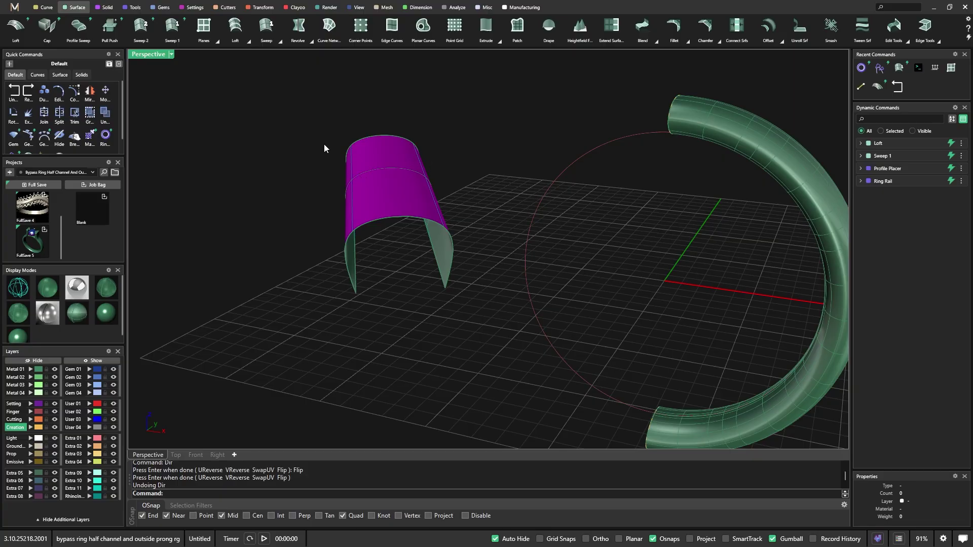
{"action": "left_click", "coordinate": [16, 25]}
{"action": "left_click", "coordinate": [358, 252]}
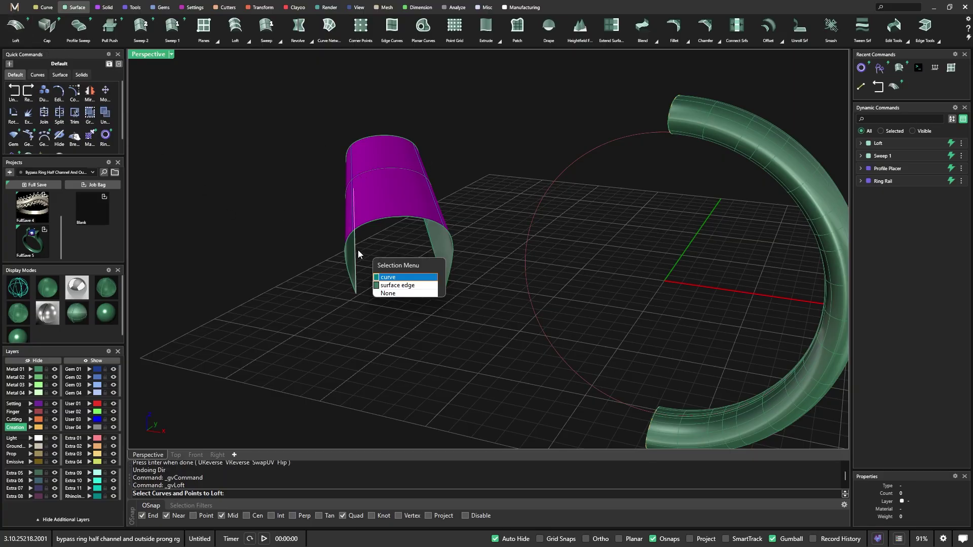
{"action": "left_click", "coordinate": [398, 279]}
{"action": "left_click", "coordinate": [432, 253]}
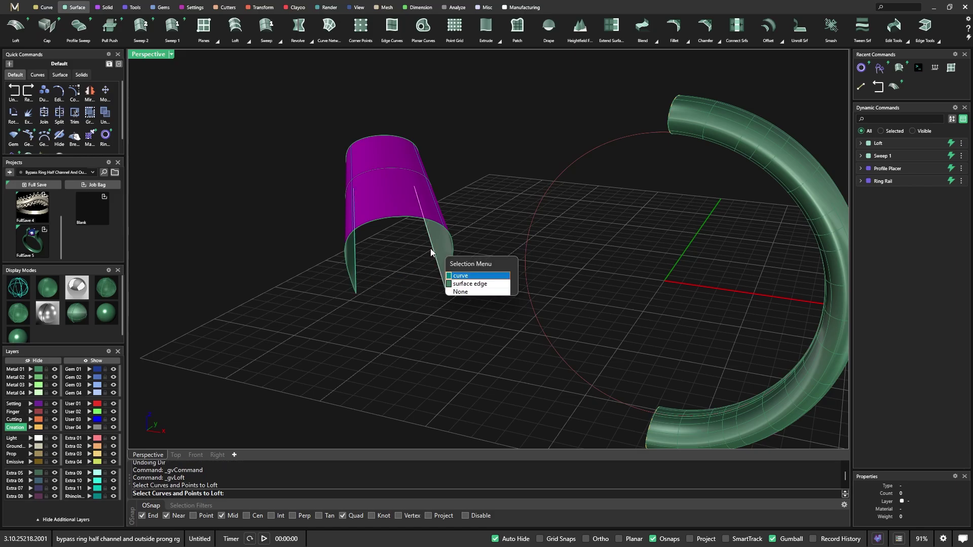
{"action": "left_click", "coordinate": [456, 281]}
{"action": "key", "text": "Return"}
{"action": "right_click_drag", "start_coordinate": [396, 268], "coordinate": [387, 380]}
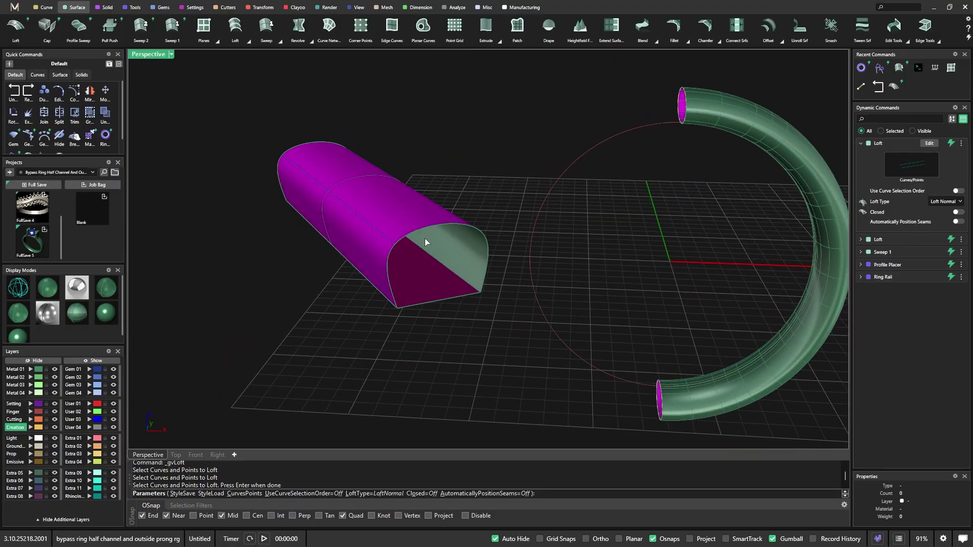
{"action": "key", "text": "Return"}
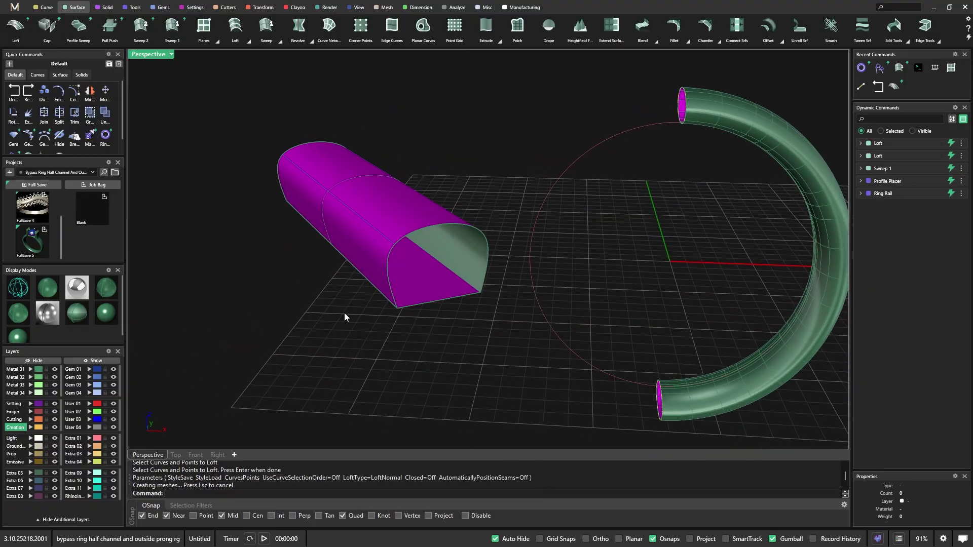
Join the lofted arch and its flat bottom surface into one polysurface
{"action": "left_click_drag", "start_coordinate": [429, 130], "coordinate": [324, 323]}
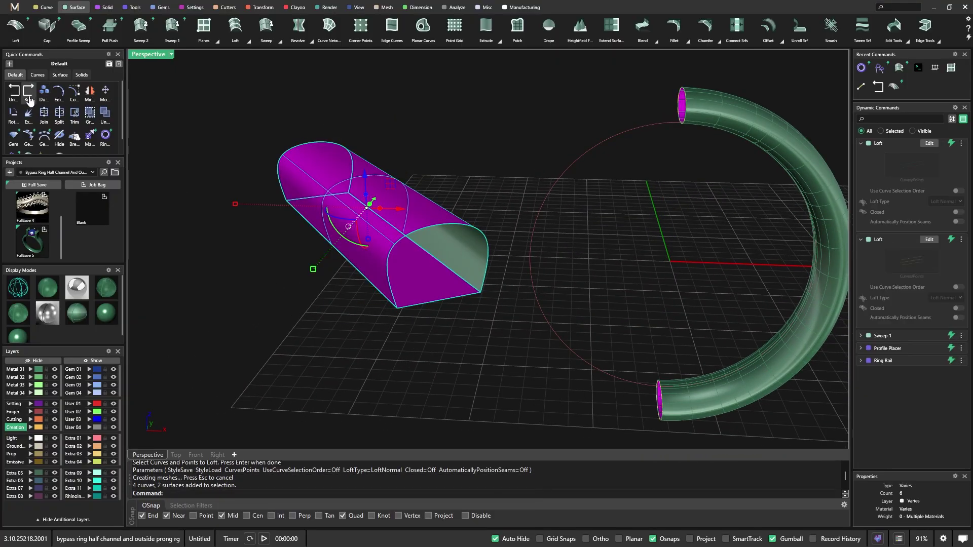
{"action": "left_click", "coordinate": [44, 112]}
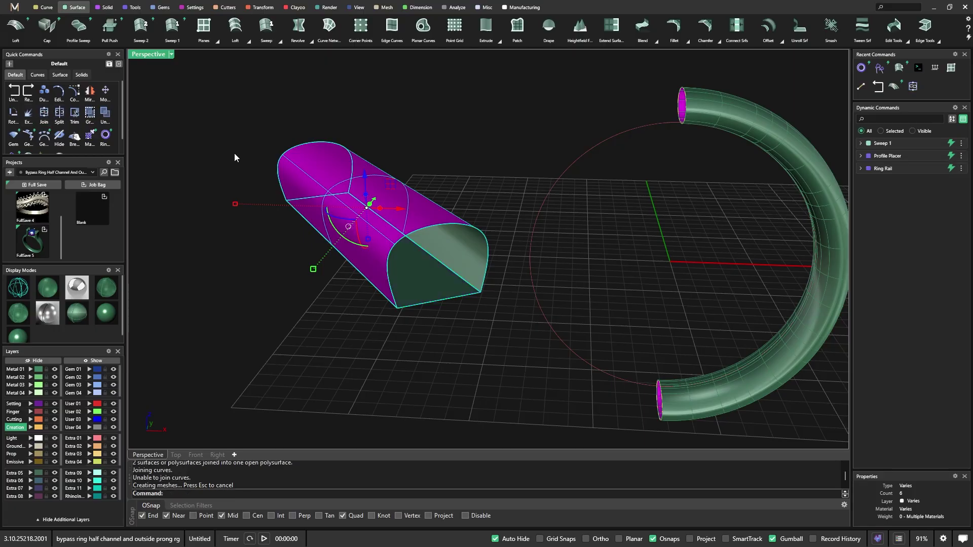
{"action": "right_click_drag", "start_coordinate": [426, 326], "coordinate": [389, 311]}
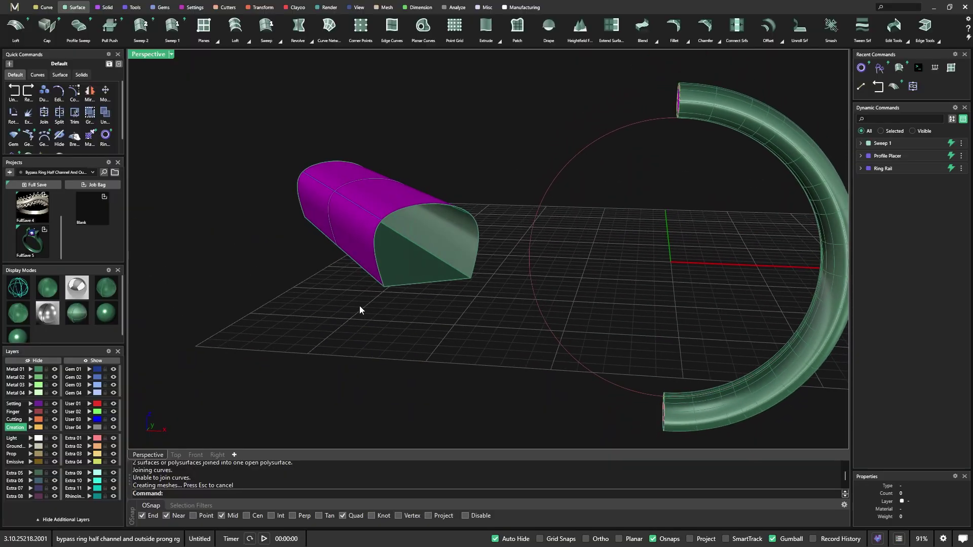
Cap the open ends of the joined arch polysurface
{"action": "left_click", "coordinate": [346, 195]}
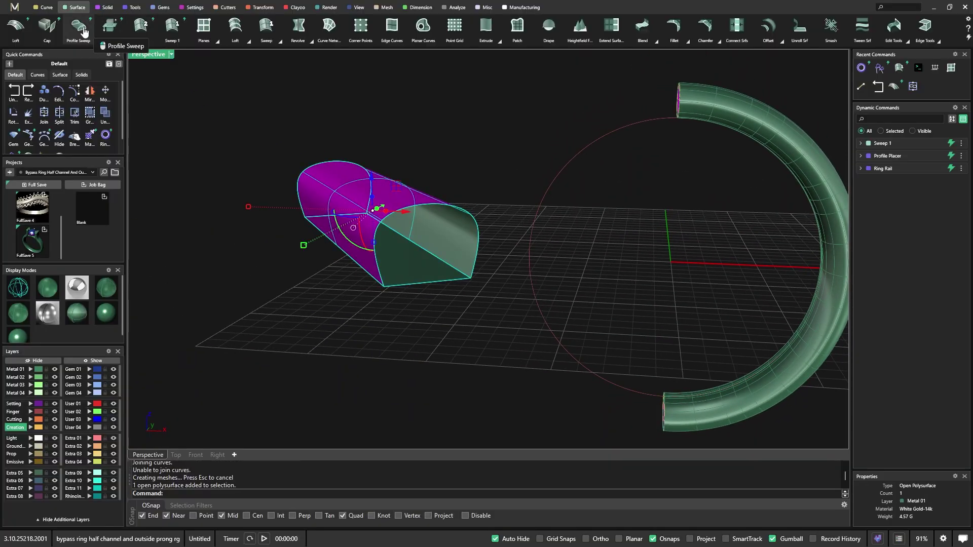
{"action": "left_click", "coordinate": [56, 30]}
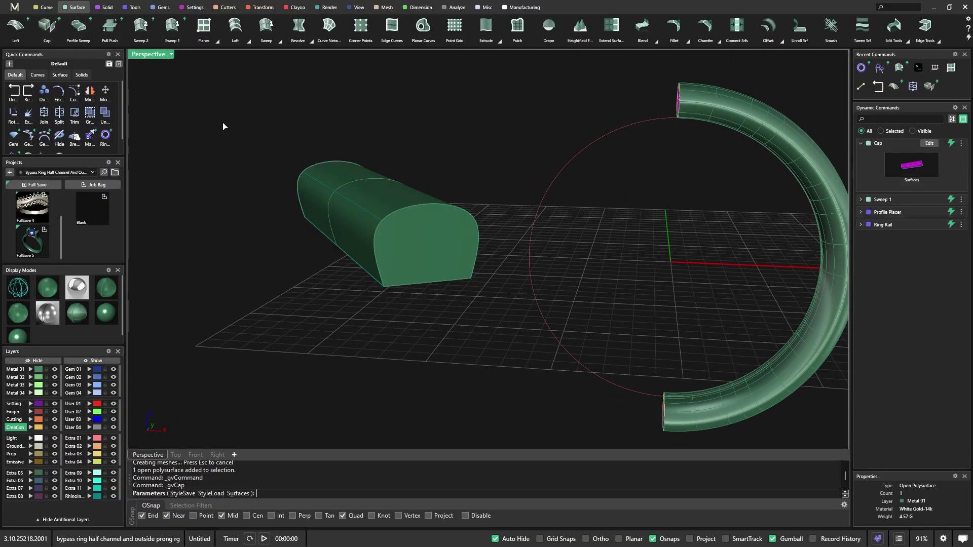
{"action": "right_click_drag", "start_coordinate": [364, 339], "coordinate": [363, 304]}
Move the capped solid sideways, clear of the original uncapped surfaces
{"action": "left_click", "coordinate": [412, 208]}
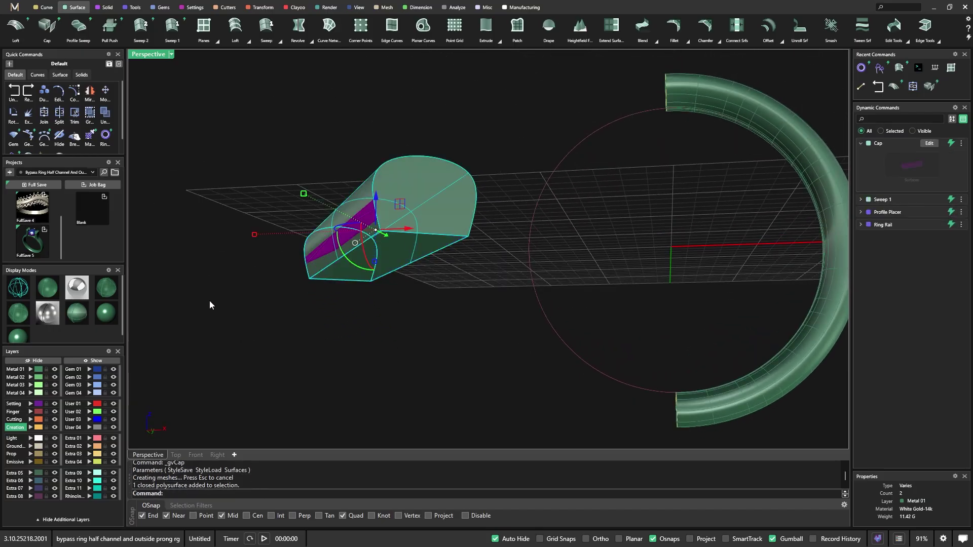
{"action": "left_click", "coordinate": [231, 324]}
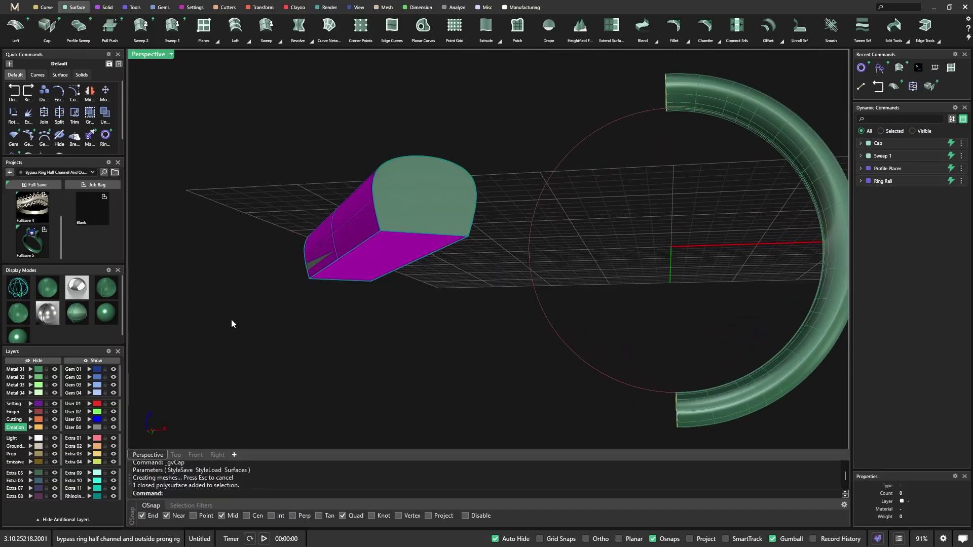
{"action": "left_click", "coordinate": [394, 235]}
{"action": "right_click_drag", "start_coordinate": [400, 247], "coordinate": [399, 284]}
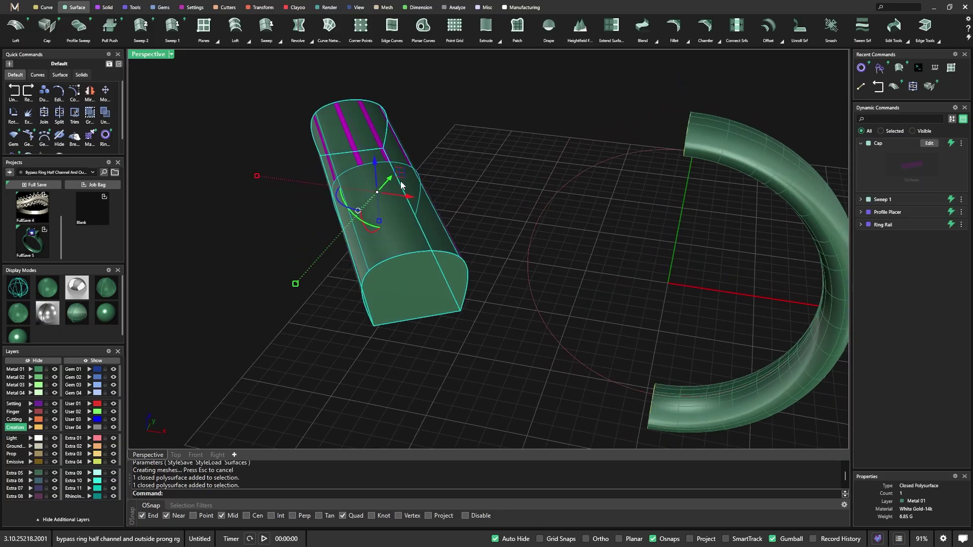
{"action": "right_click_drag", "start_coordinate": [400, 187], "coordinate": [400, 249]}
{"action": "left_click_drag", "start_coordinate": [410, 166], "coordinate": [265, 210]}
{"action": "left_click", "coordinate": [527, 163]}
{"action": "right_click_drag", "start_coordinate": [481, 317], "coordinate": [474, 253]}
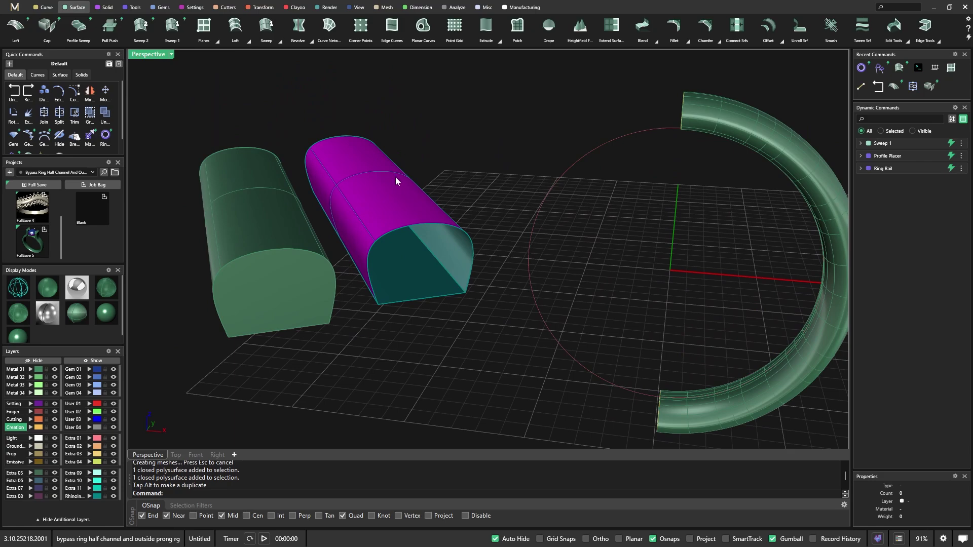
Hide the layer that holds the original uncapped surfaces, leaving the capped solid selectable on its own
{"action": "left_click", "coordinate": [113, 497]}
{"action": "left_click", "coordinate": [113, 497]}
{"action": "left_click", "coordinate": [113, 497]}
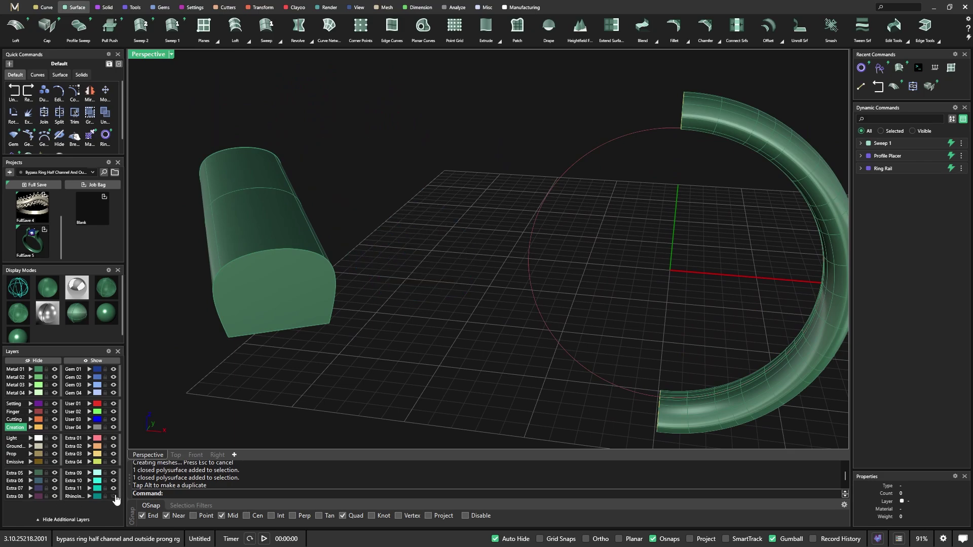
{"action": "left_click", "coordinate": [284, 266]}
{"action": "left_click", "coordinate": [296, 339]}
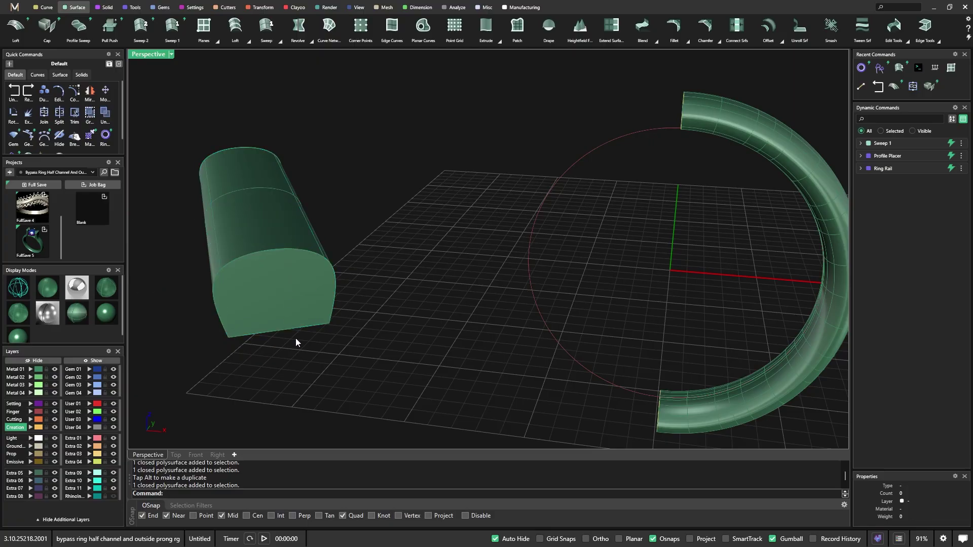
Try to hide only the end face of the capped solid
{"action": "right_click_drag", "start_coordinate": [278, 357], "coordinate": [379, 275]}
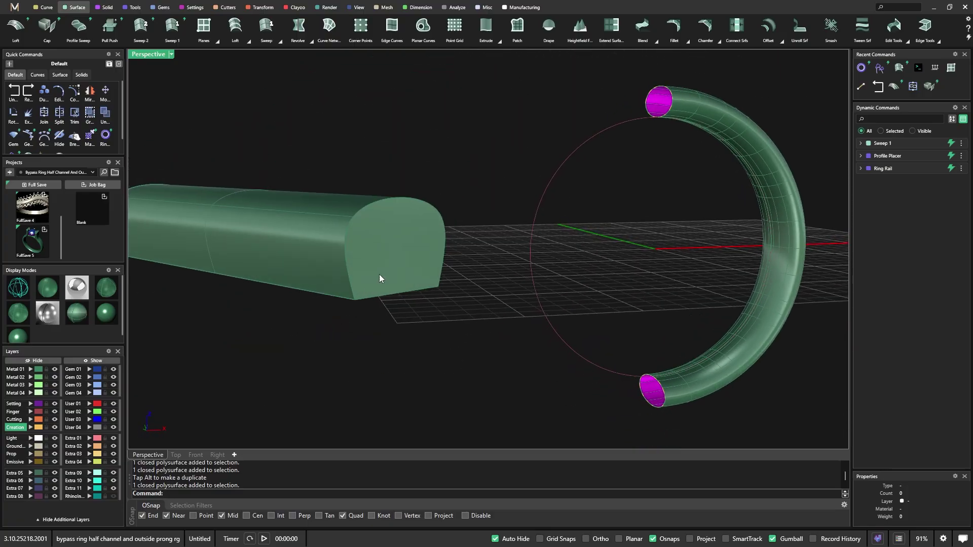
{"action": "scroll", "coordinate": [400, 281], "scroll_direction": "down", "scroll_amount": 3}
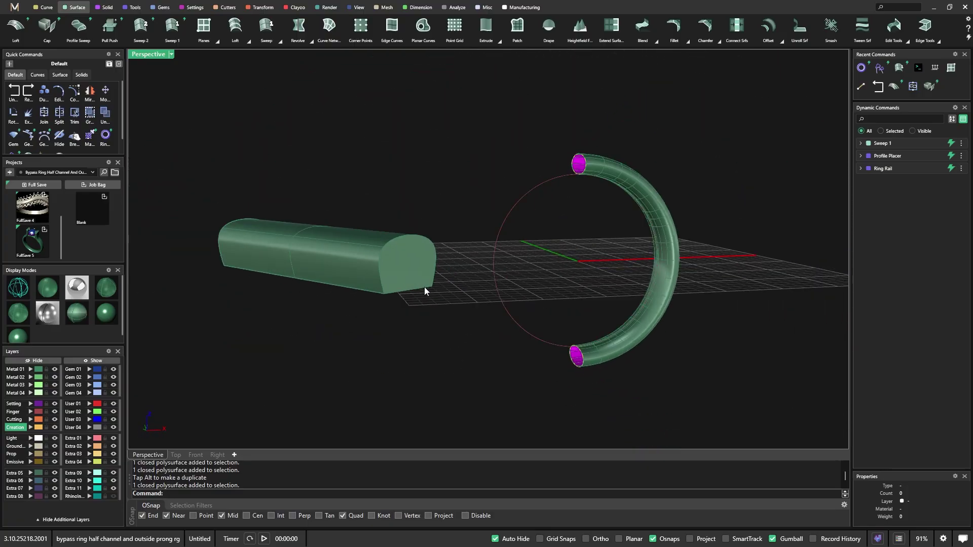
{"action": "left_click", "coordinate": [403, 269], "text": "ctrl+shift"}
{"action": "left_click", "coordinate": [41, 361]}
{"action": "left_click", "coordinate": [324, 248]}
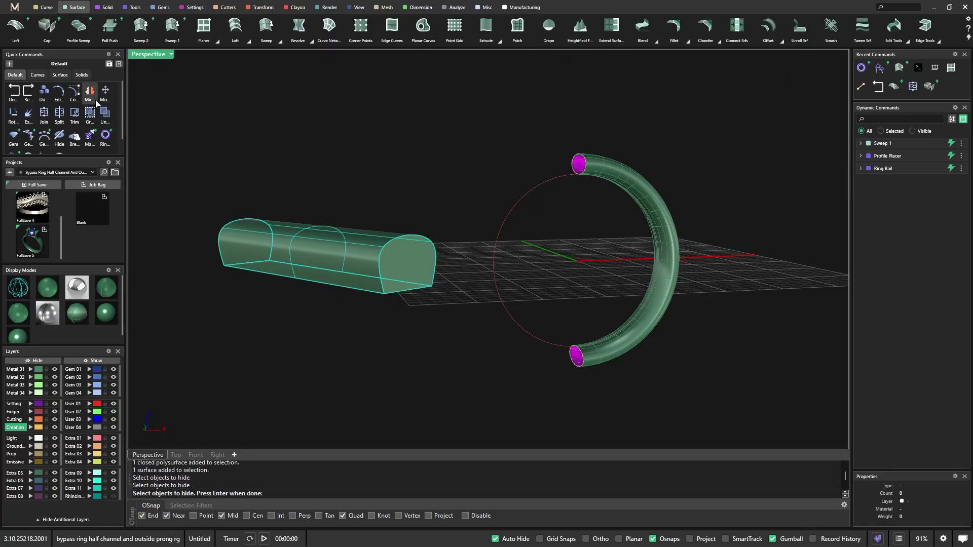
Show the hidden capped solid again and explode it into separate surfaces
{"action": "left_click", "coordinate": [29, 112]}
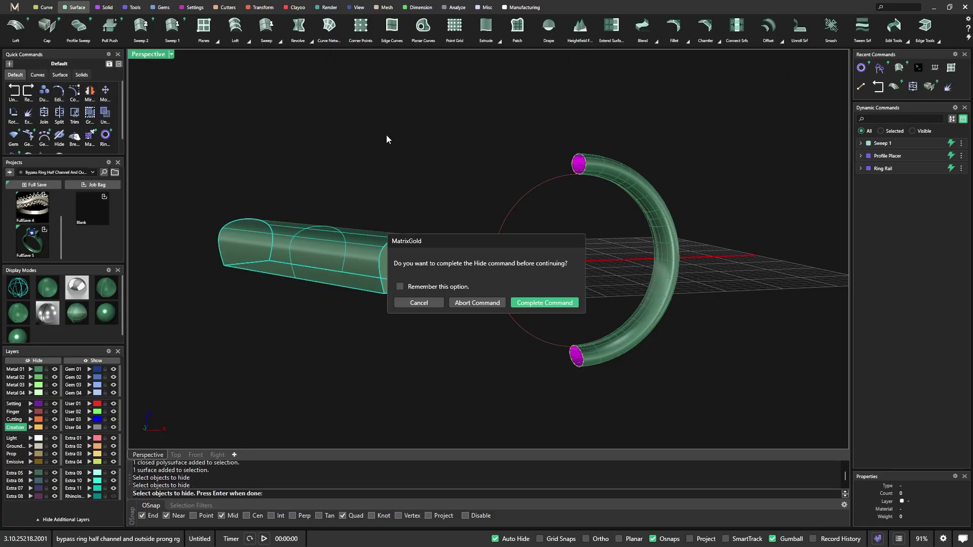
{"action": "left_click", "coordinate": [542, 304]}
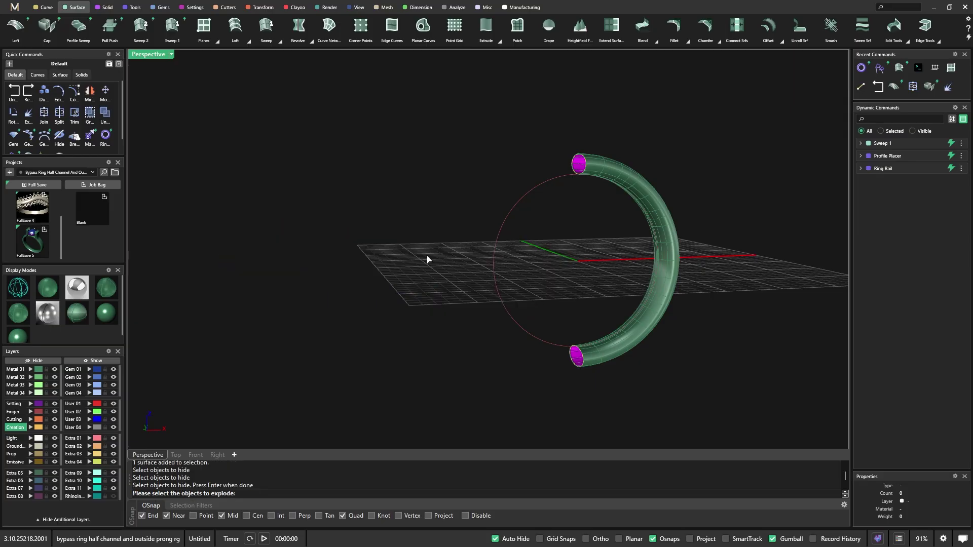
{"action": "left_click", "coordinate": [94, 360]}
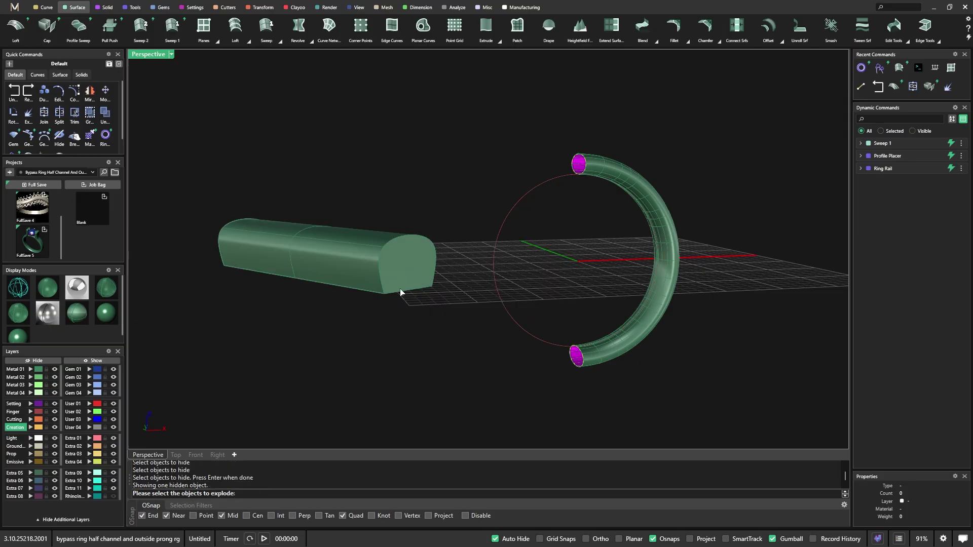
{"action": "left_click", "coordinate": [407, 266]}
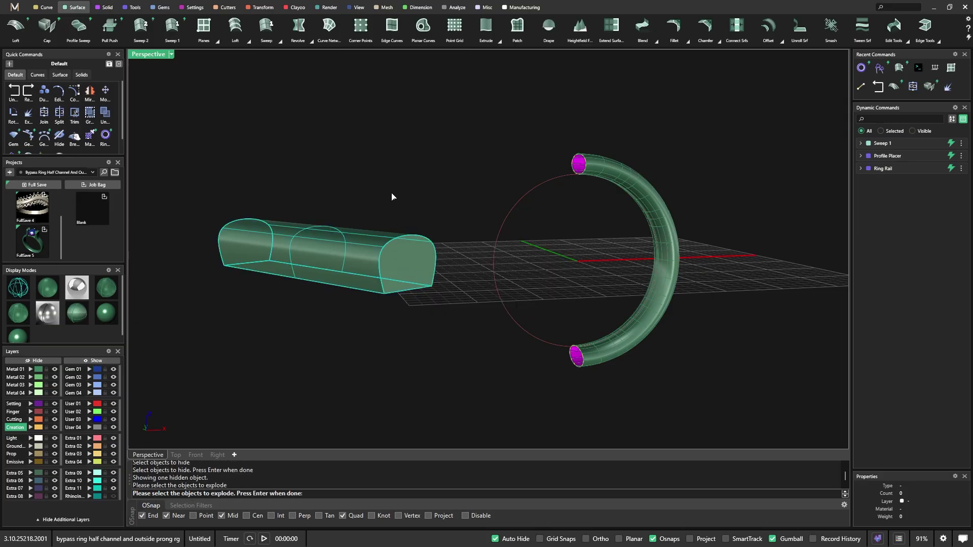
{"action": "key", "text": "Return"}
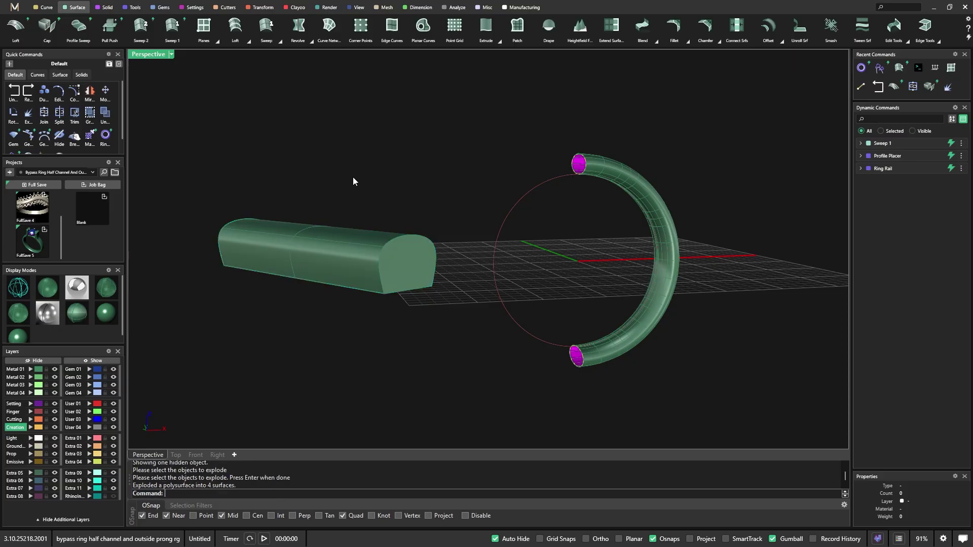
Hide the exploded bar's front end face to inspect the inner backfaces, and show the face again
{"action": "left_click", "coordinate": [408, 258]}
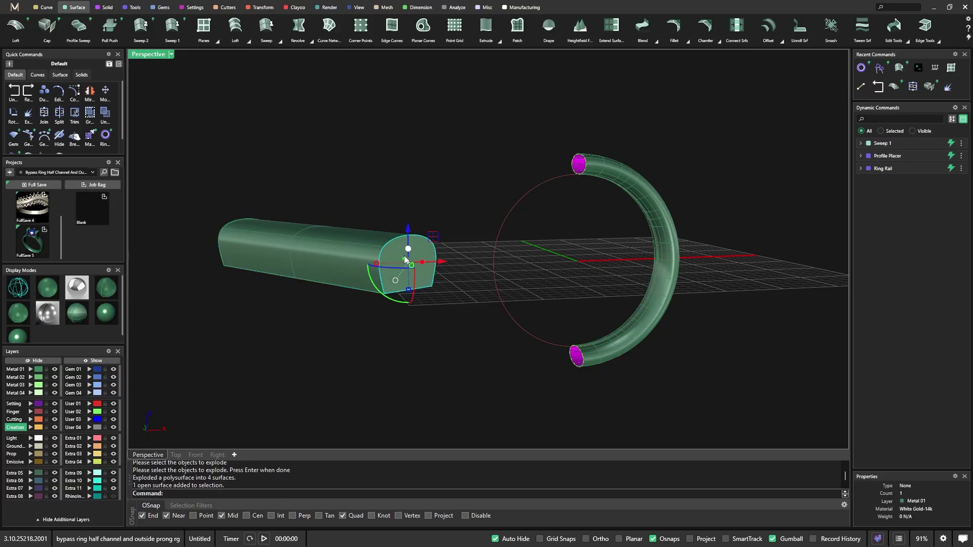
{"action": "left_click", "coordinate": [49, 365]}
{"action": "right_click_drag", "start_coordinate": [287, 365], "coordinate": [401, 369]}
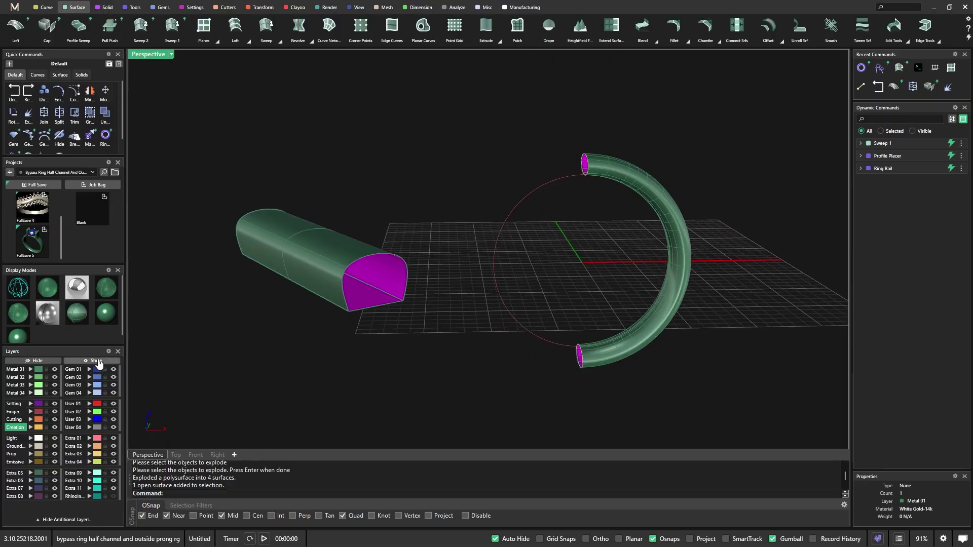
{"action": "left_click", "coordinate": [95, 362]}
Compare the closed-off bar with the backfaces at the open ends of the swept half ring
{"action": "scroll", "coordinate": [523, 255], "scroll_direction": "down", "scroll_amount": 2}
{"action": "right_click_drag", "start_coordinate": [523, 256], "coordinate": [550, 212]}
{"action": "scroll", "coordinate": [550, 212], "scroll_direction": "up", "scroll_amount": 5}
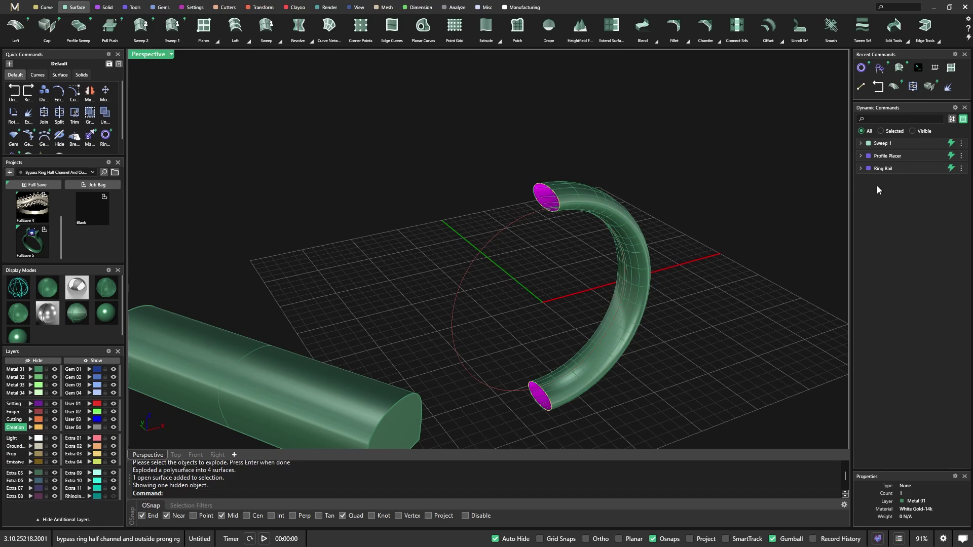
{"action": "scroll", "coordinate": [495, 325], "scroll_direction": "down", "scroll_amount": 2}
{"action": "right_click_drag", "start_coordinate": [495, 325], "coordinate": [493, 350]}
{"action": "scroll", "coordinate": [430, 358], "scroll_direction": "up", "scroll_amount": 3}
{"action": "scroll", "coordinate": [431, 359], "scroll_direction": "down", "scroll_amount": 1}
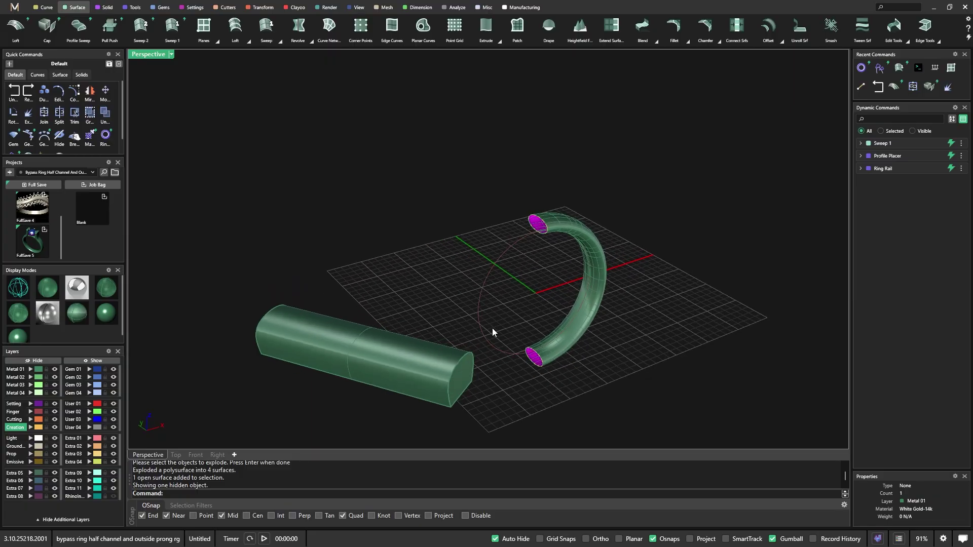
{"action": "scroll", "coordinate": [495, 324], "scroll_direction": "down", "scroll_amount": 3}
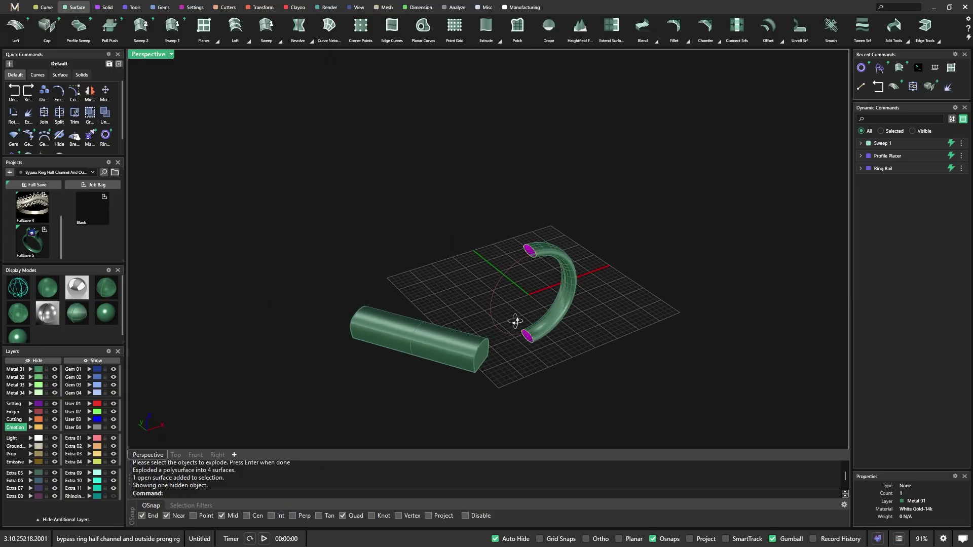
{"action": "scroll", "coordinate": [488, 345], "scroll_direction": "up", "scroll_amount": 2}
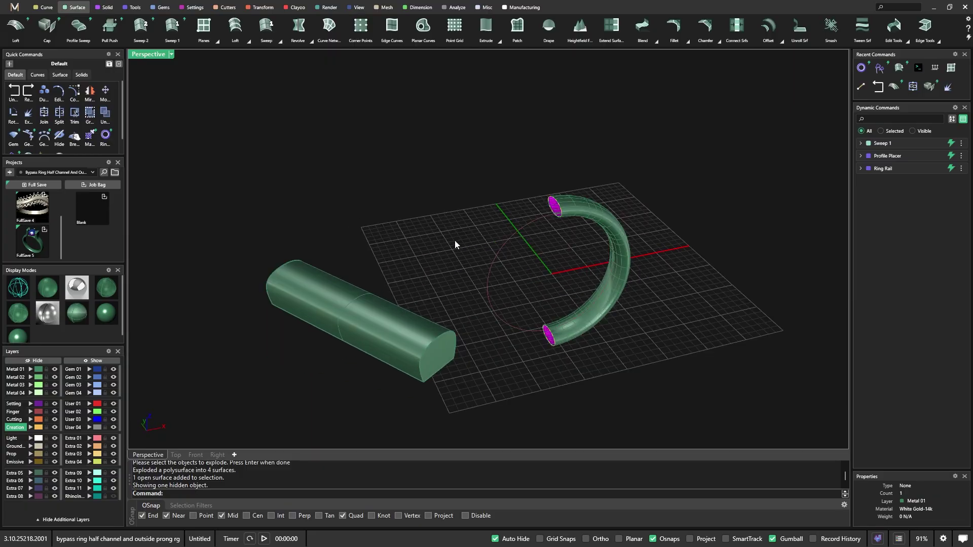
Review the Enable Preview Backfaces option in the Dynamic Commands preferences, and close them
{"action": "mouse_move", "coordinate": [472, 245]}
{"action": "right_mouse_down"}
{"action": "mouse_move", "coordinate": [476, 285]}
{"action": "mouse_move", "coordinate": [458, 247]}
{"action": "right_mouse_up"}
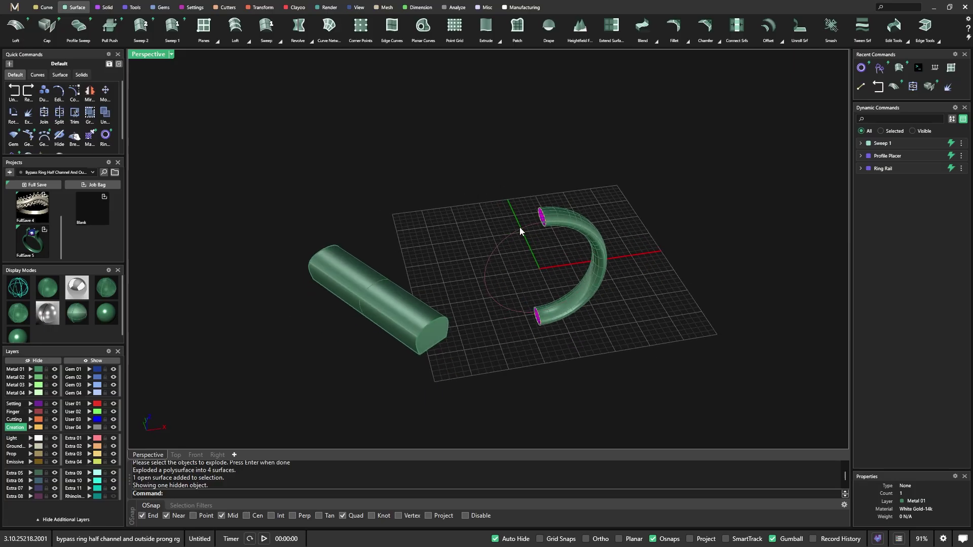
{"action": "scroll", "coordinate": [520, 228], "scroll_direction": "up", "scroll_amount": 2}
{"action": "right_click_drag", "start_coordinate": [426, 252], "coordinate": [503, 264]}
{"action": "scroll", "coordinate": [456, 327], "scroll_direction": "down", "scroll_amount": 3}
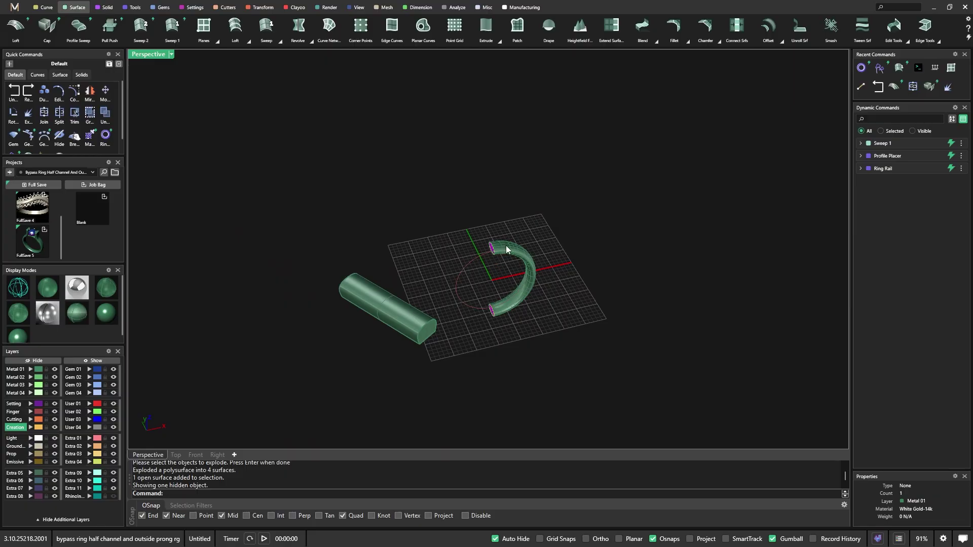
{"action": "left_click", "coordinate": [955, 107]}
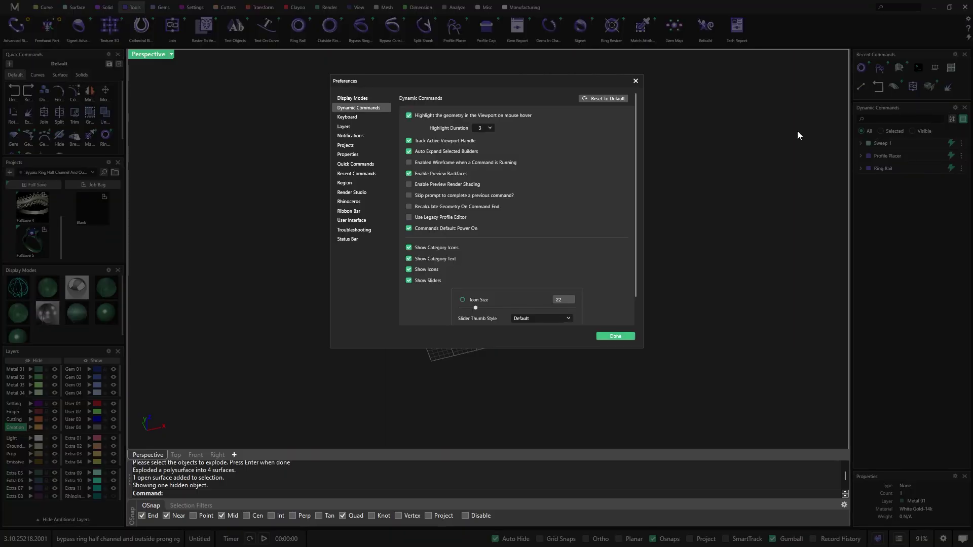
{"action": "left_click", "coordinate": [408, 174]}
{"action": "left_click", "coordinate": [605, 337]}
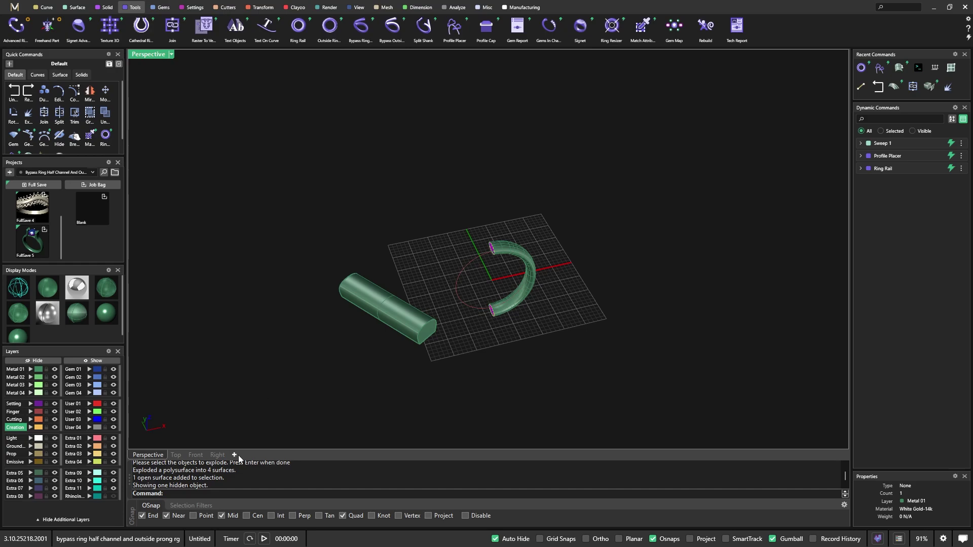
Compare the backface settings of the Shaded, Ghosted, Monochrome and Arctic display modes in Rhino Options, and close the options
{"action": "right_click", "coordinate": [182, 495]}
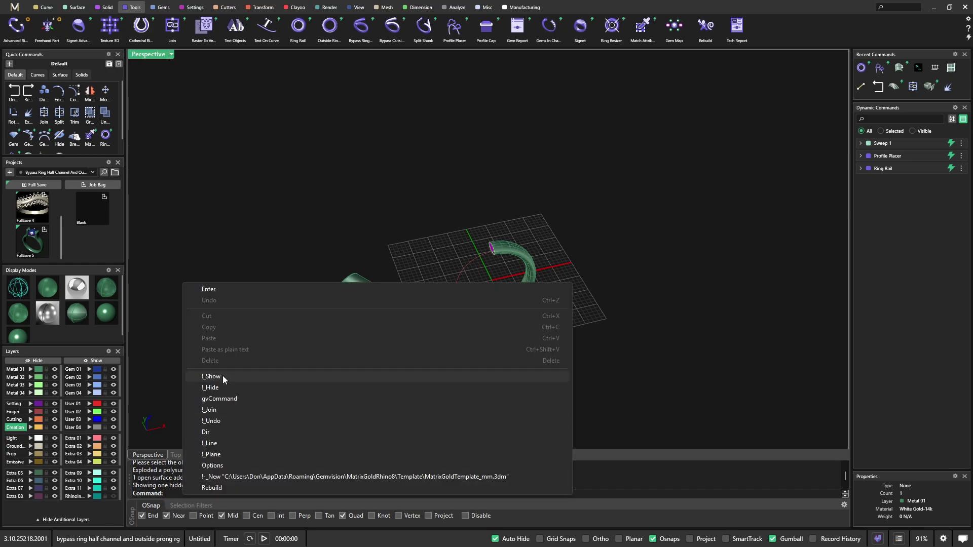
{"action": "left_click", "coordinate": [216, 465]}
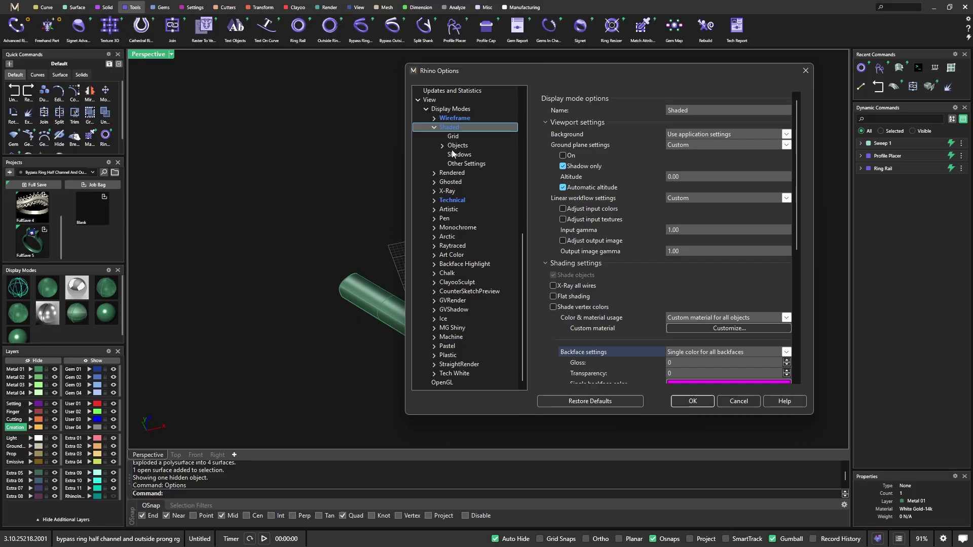
{"action": "left_click", "coordinate": [449, 182]}
{"action": "scroll", "coordinate": [646, 327], "scroll_direction": "down", "scroll_amount": 1}
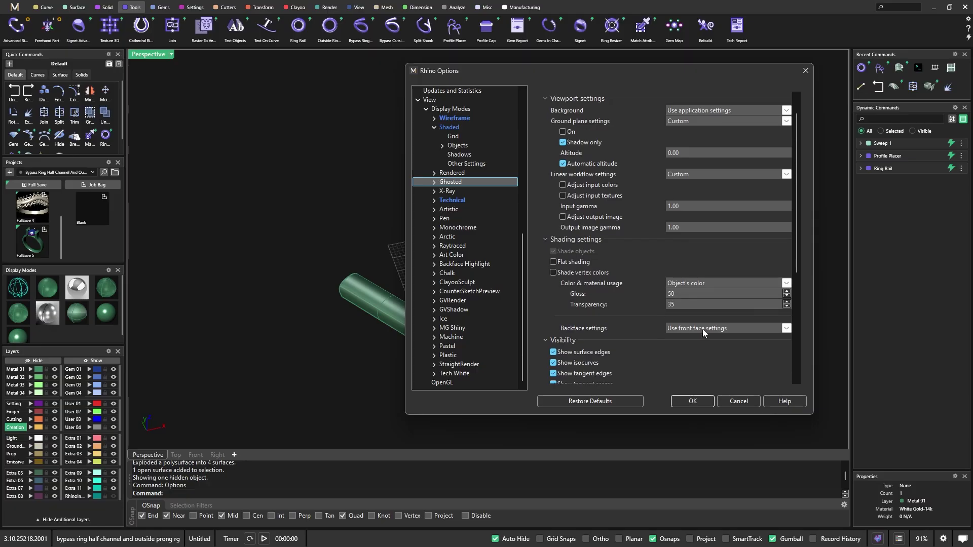
{"action": "left_click", "coordinate": [448, 228]}
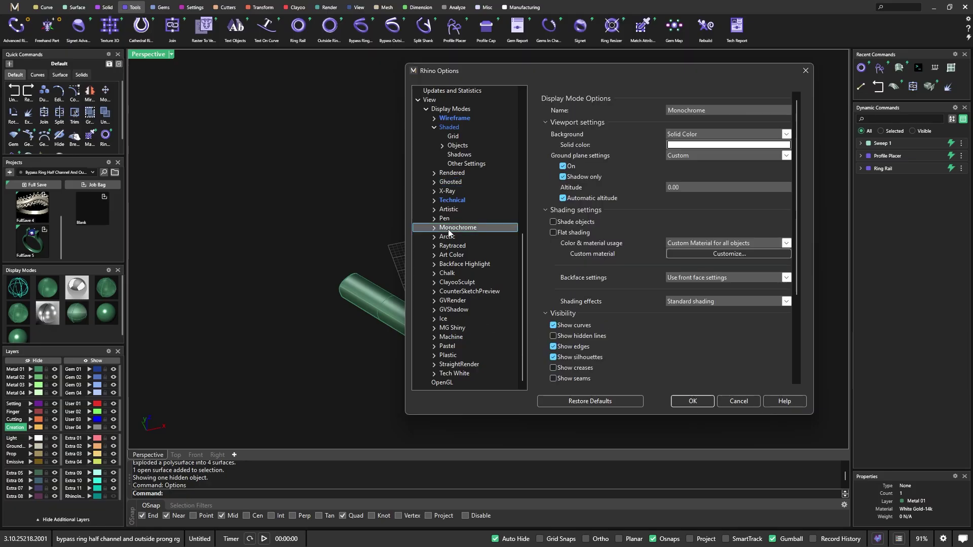
{"action": "left_click", "coordinate": [448, 237]}
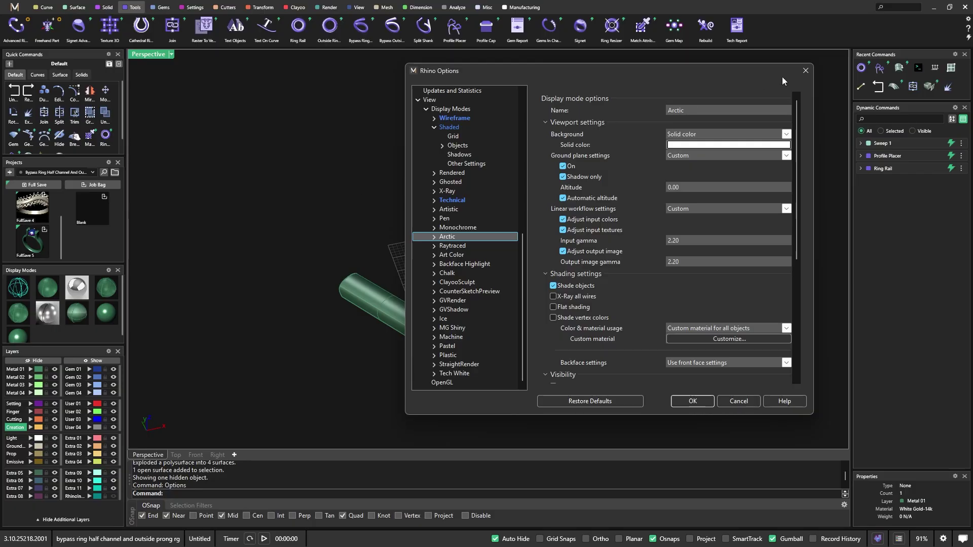
{"action": "key", "text": "Escape"}
Hide the front end face of the exploded bar and view its open end without wires
{"action": "right_click_drag", "start_coordinate": [376, 325], "coordinate": [356, 306]}
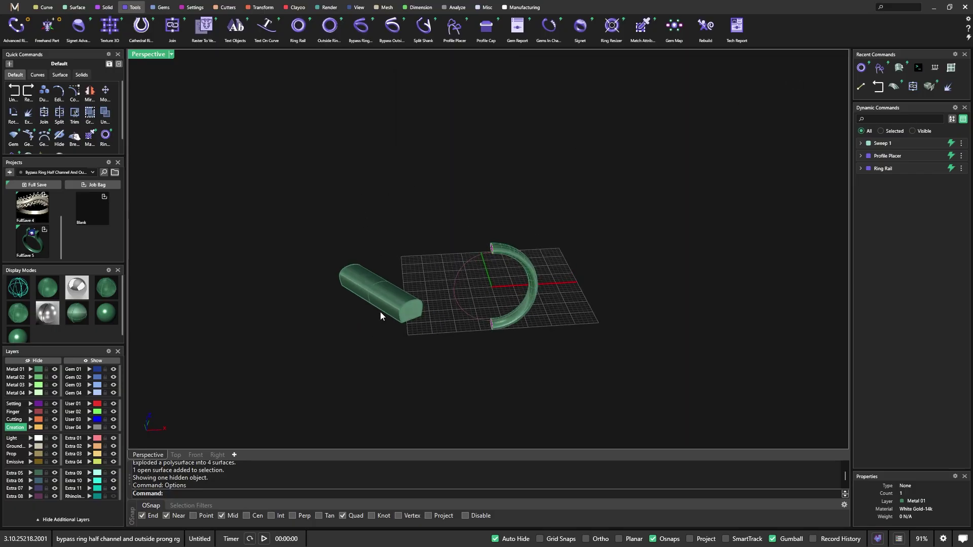
{"action": "left_click", "coordinate": [410, 310]}
{"action": "left_click", "coordinate": [53, 363]}
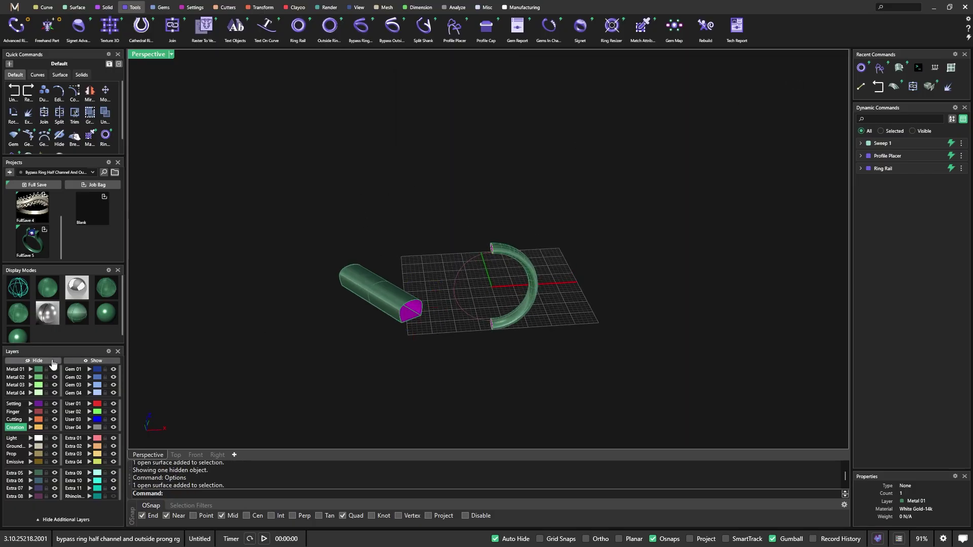
{"action": "right_click_drag", "start_coordinate": [235, 327], "coordinate": [234, 320]}
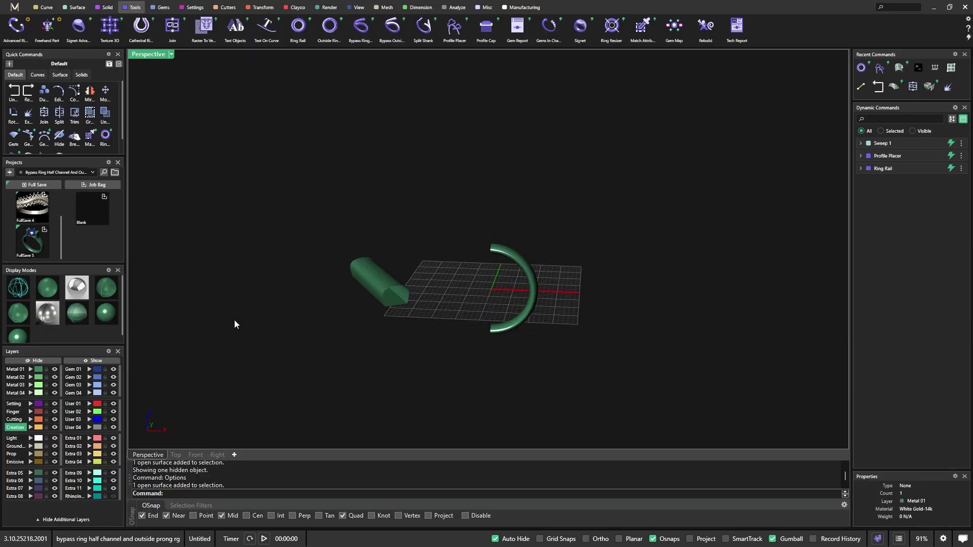
Hide the bar's arched surface, checking it in wireframe, and set the viewport to a translucent shaded display with edges
{"action": "key", "text": "ctrl+h"}
{"action": "scroll", "coordinate": [391, 309], "scroll_direction": "up", "scroll_amount": 3}
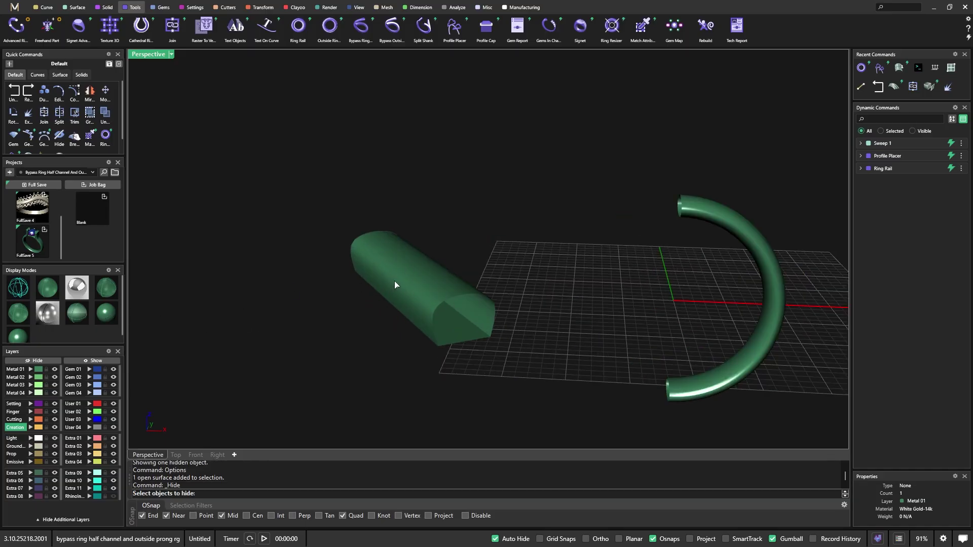
{"action": "left_click", "coordinate": [27, 293]}
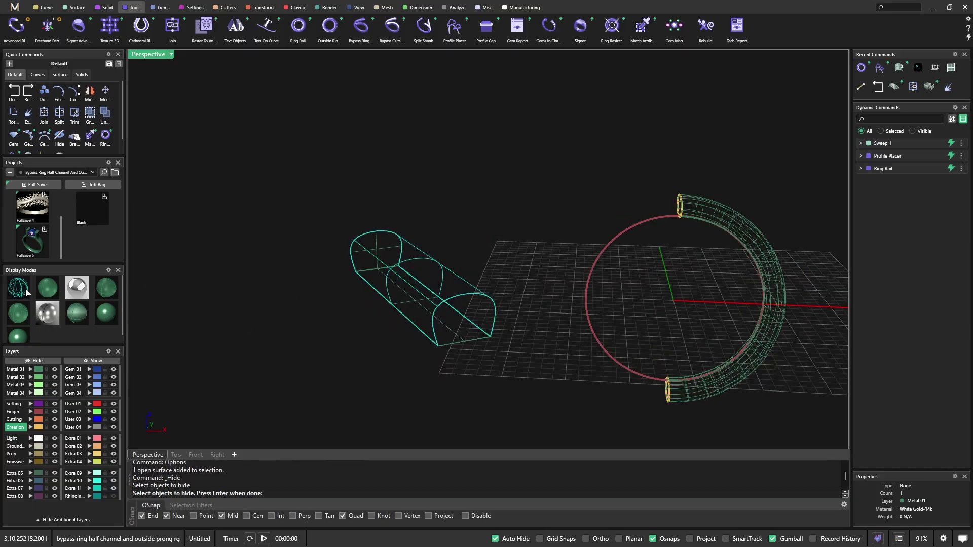
{"action": "key", "text": "Return"}
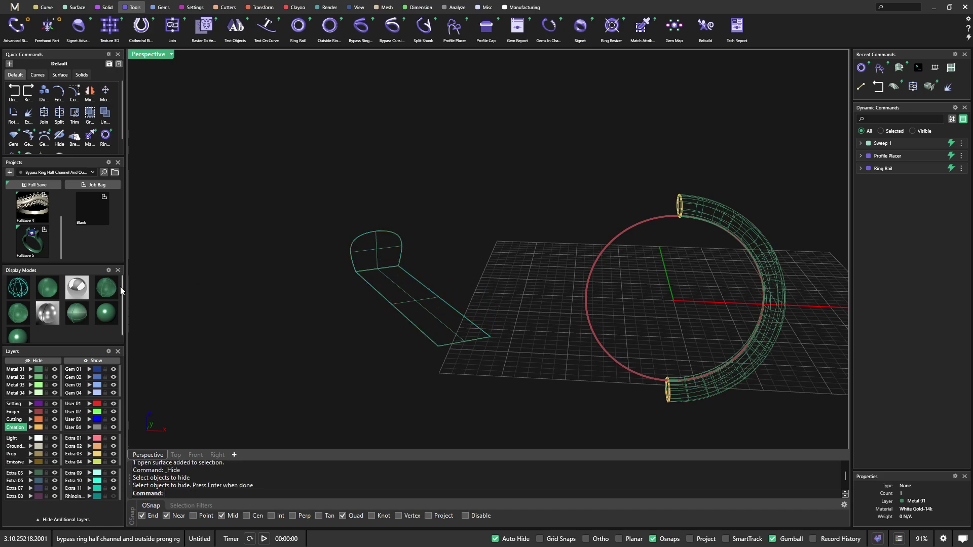
{"action": "left_click", "coordinate": [117, 287]}
Inspect the bar's remaining flat base and rear end face beside the open half ring from several angles
{"action": "scroll", "coordinate": [311, 272], "scroll_direction": "down", "scroll_amount": 3}
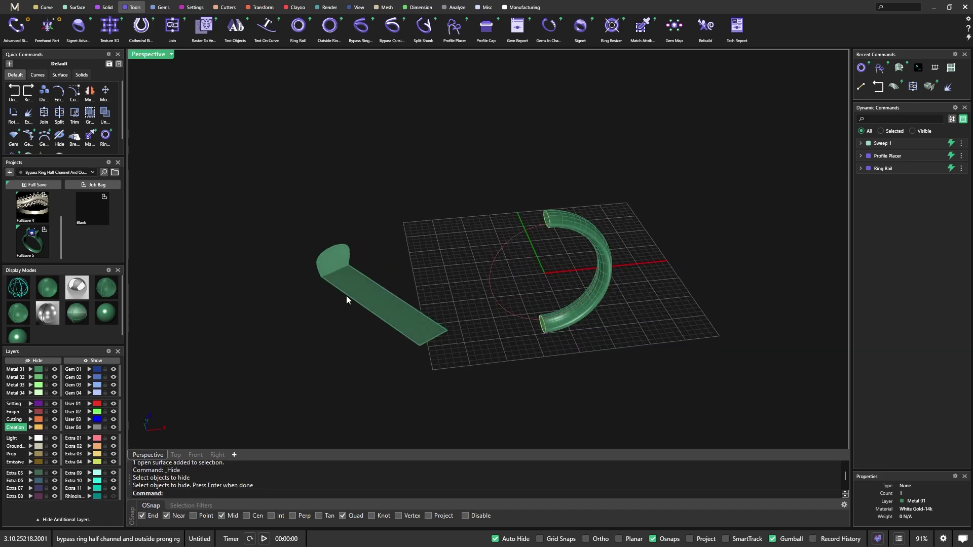
{"action": "right_click_drag", "start_coordinate": [327, 324], "coordinate": [491, 275]}
{"action": "scroll", "coordinate": [490, 275], "scroll_direction": "up", "scroll_amount": 3}
{"action": "scroll", "coordinate": [492, 252], "scroll_direction": "down", "scroll_amount": 3}
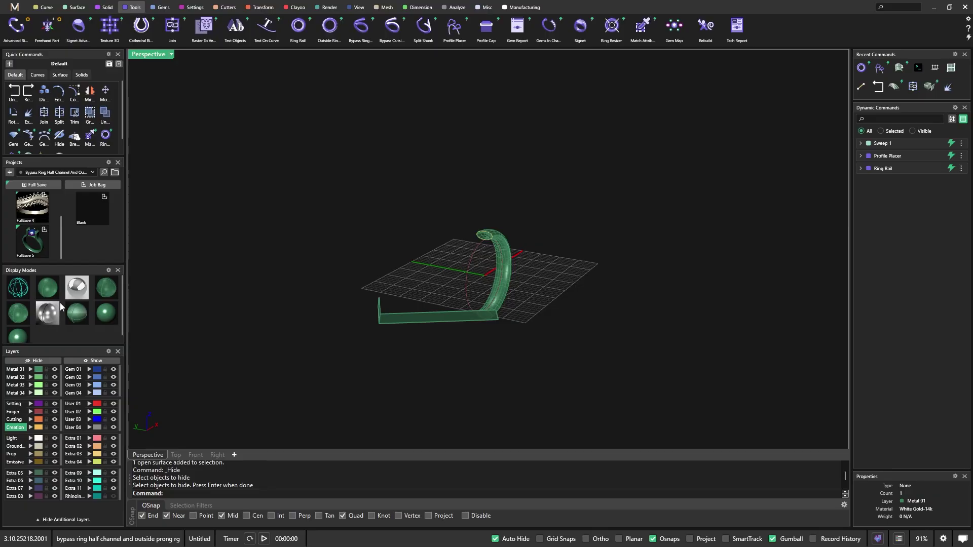
{"action": "right_click_drag", "start_coordinate": [347, 265], "coordinate": [427, 270]}
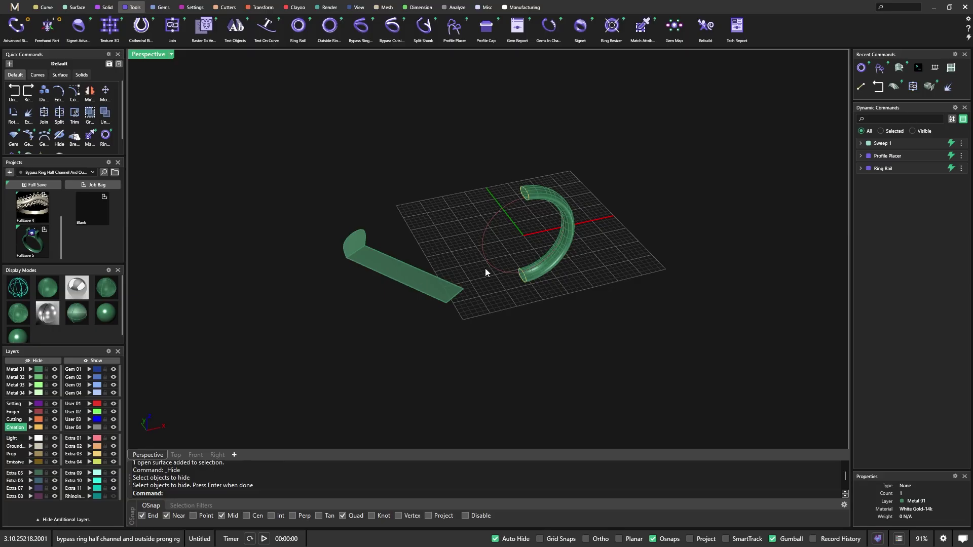
{"action": "right_click_drag", "start_coordinate": [381, 299], "coordinate": [389, 276]}
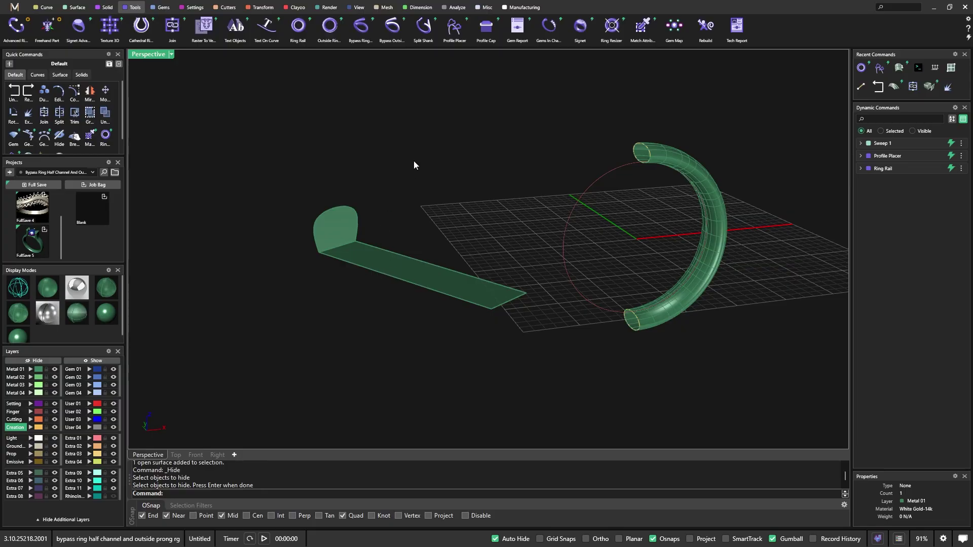
{"action": "scroll", "coordinate": [427, 180], "scroll_direction": "down", "scroll_amount": 3}
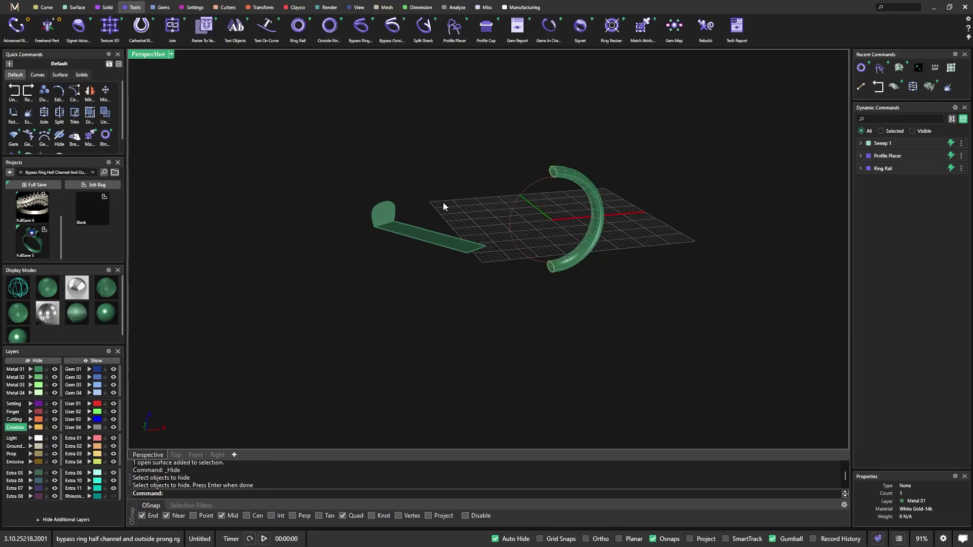
{"action": "right_click_drag", "start_coordinate": [443, 199], "coordinate": [416, 299]}
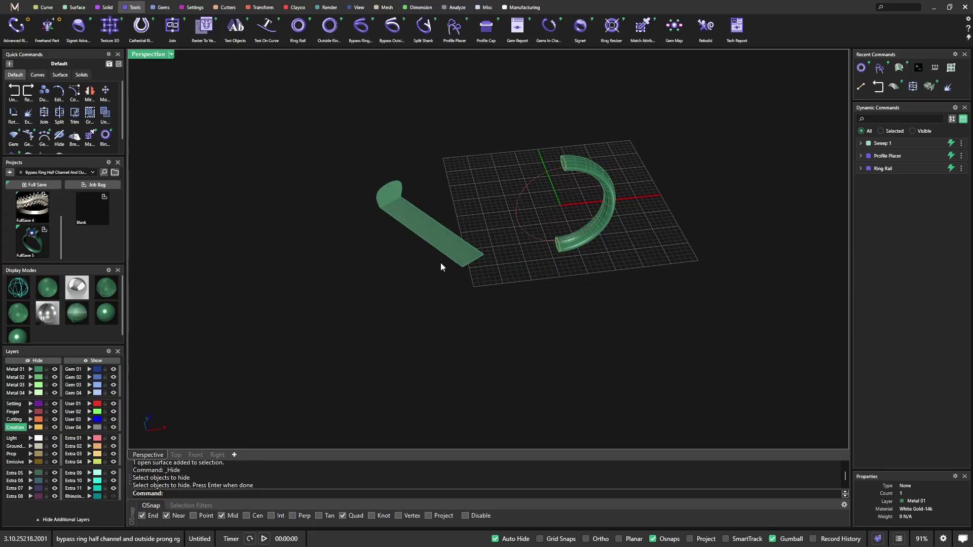
{"action": "right_click_drag", "start_coordinate": [420, 304], "coordinate": [452, 282]}
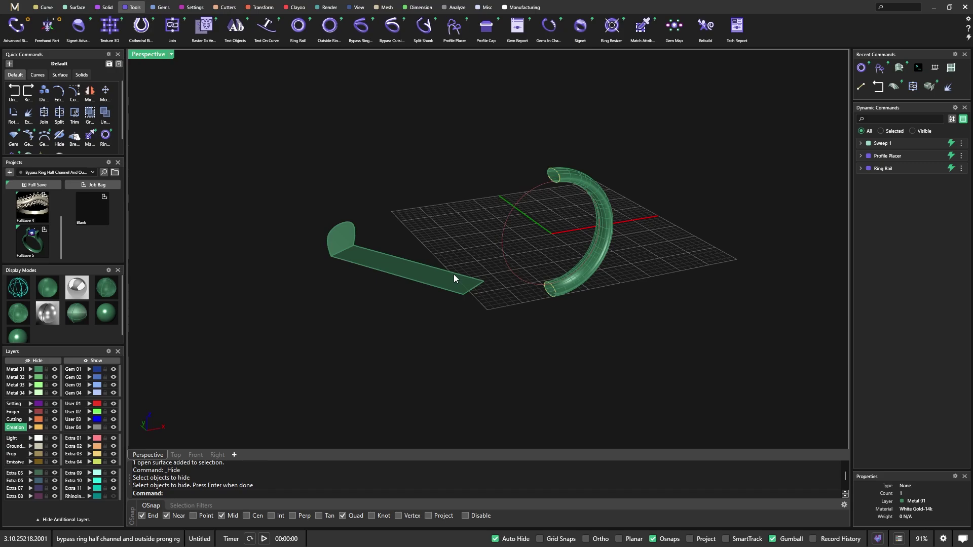
{"action": "scroll", "coordinate": [461, 316], "scroll_direction": "down", "scroll_amount": 2}
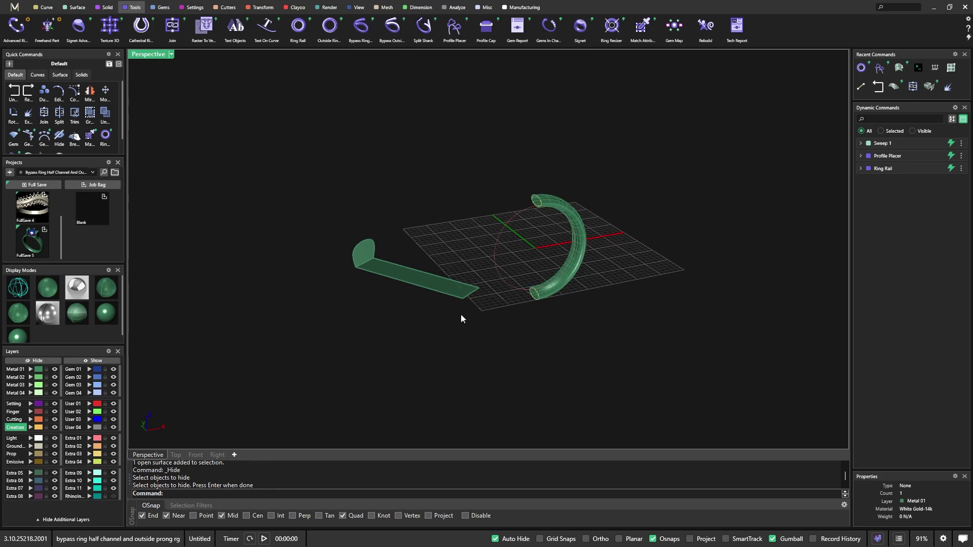